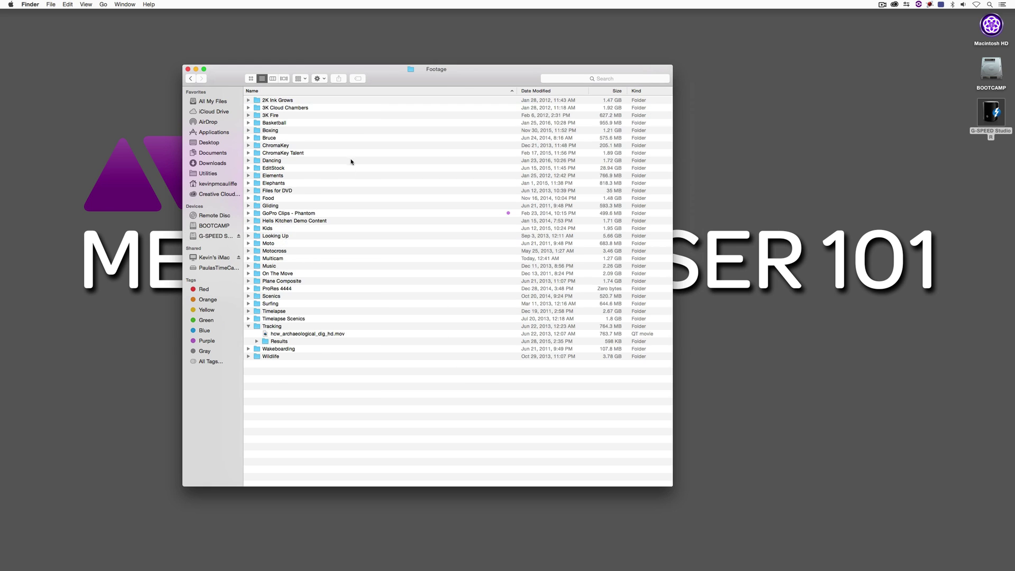
# - Open the Multicam folder and preview Angle1.mov, skipping ahead to the speaker at the lectern
pyautogui.doubleClick(274, 258)
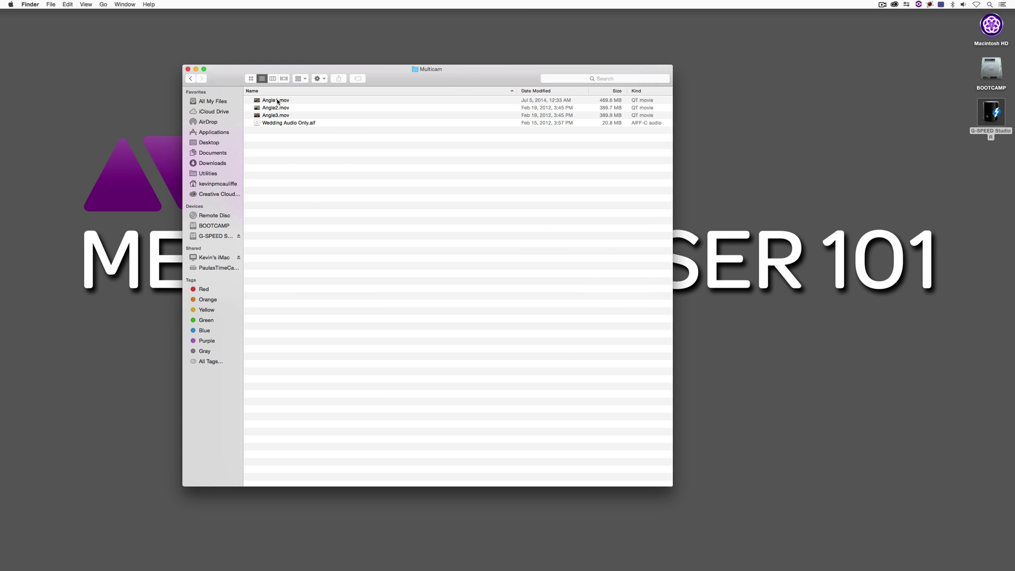
pyautogui.click(277, 102)
pyautogui.press('space')
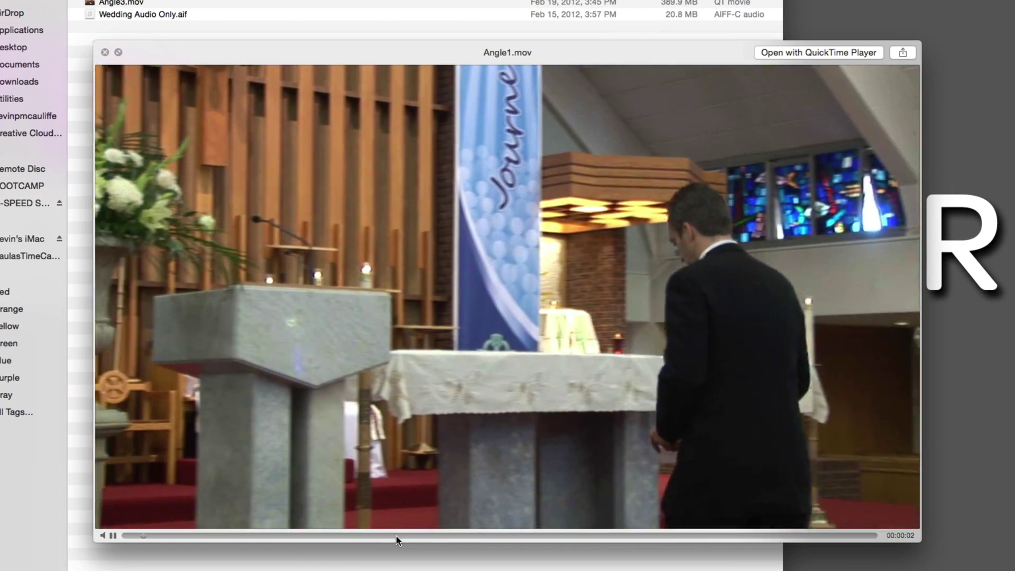
pyautogui.click(396, 535)
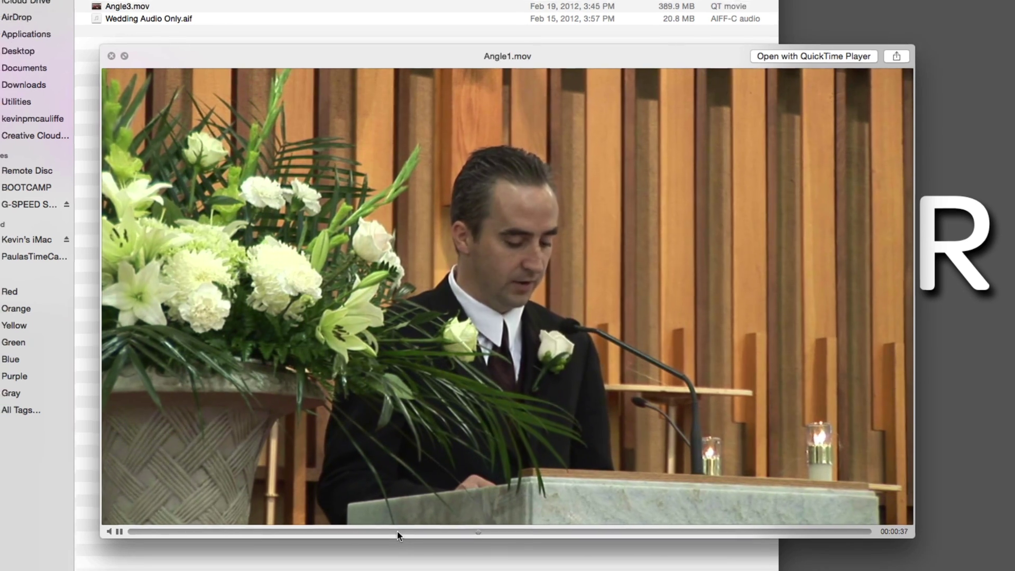
pyautogui.press('space')
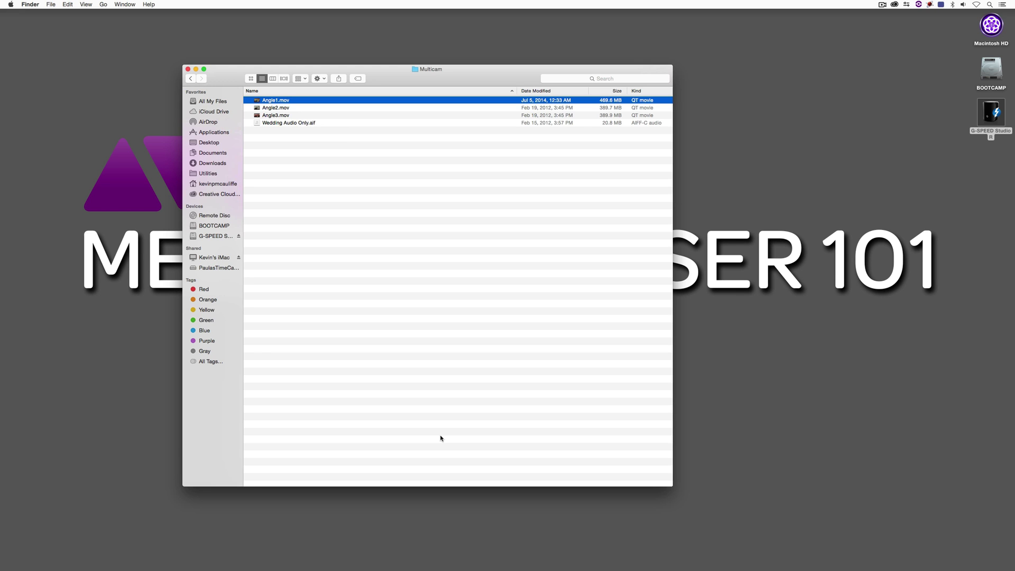
# - Preview Angle1.mov, Angle2.mov and Angle3.mov in turn, skipping ahead in the wide shot of Angle3.mov
pyautogui.press('space')
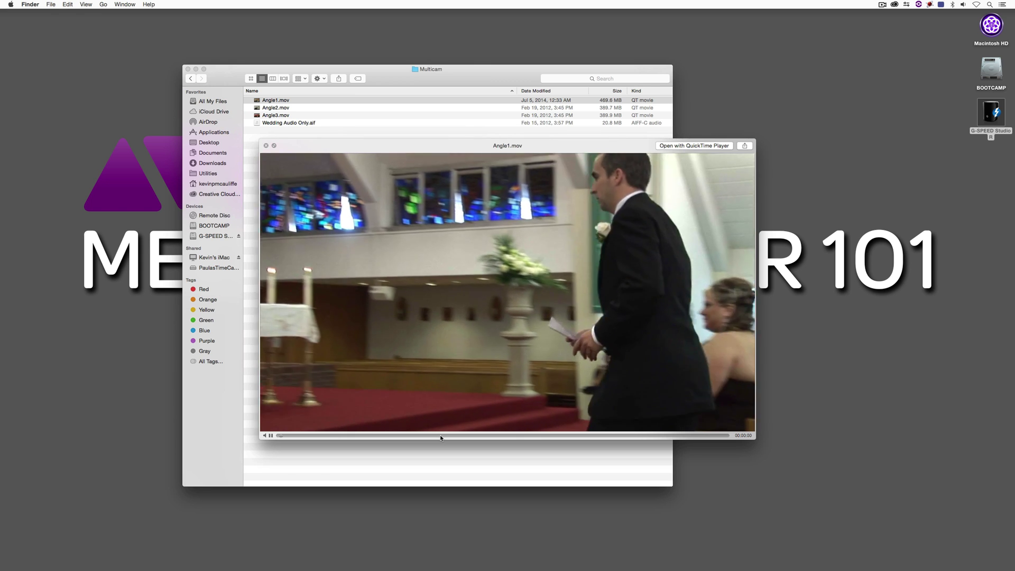
pyautogui.press('Down')
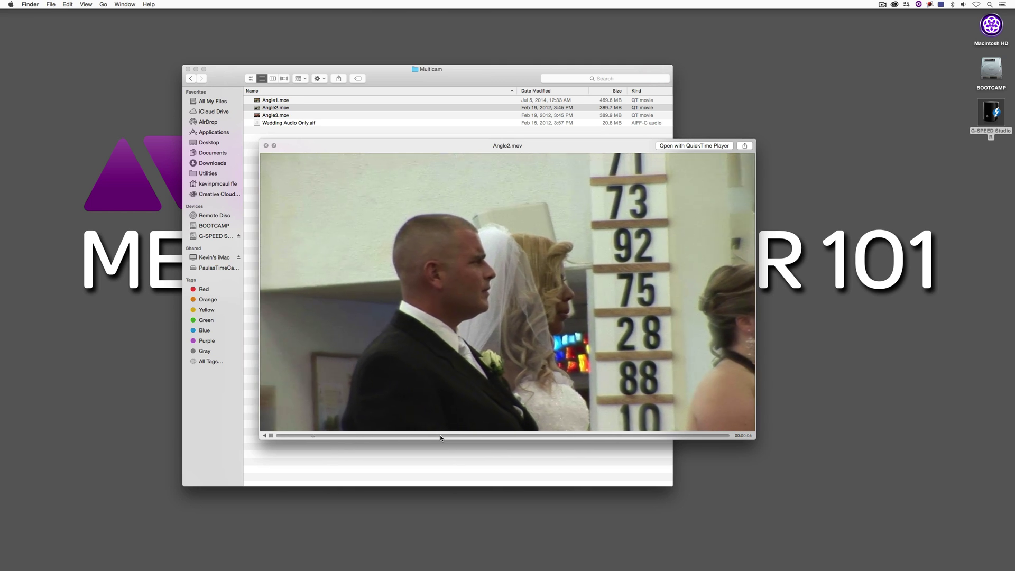
pyautogui.press('Down')
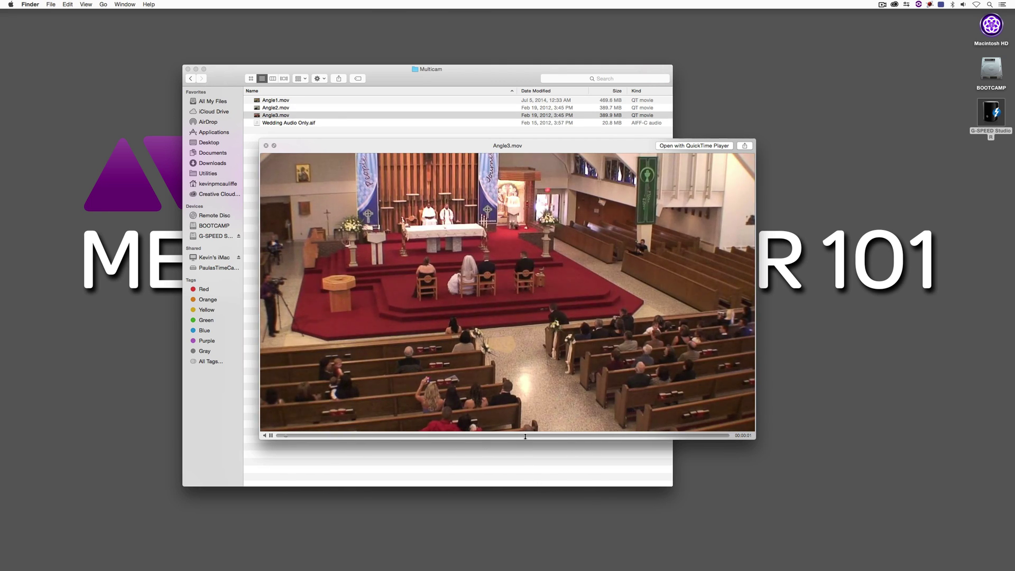
pyautogui.click(524, 436)
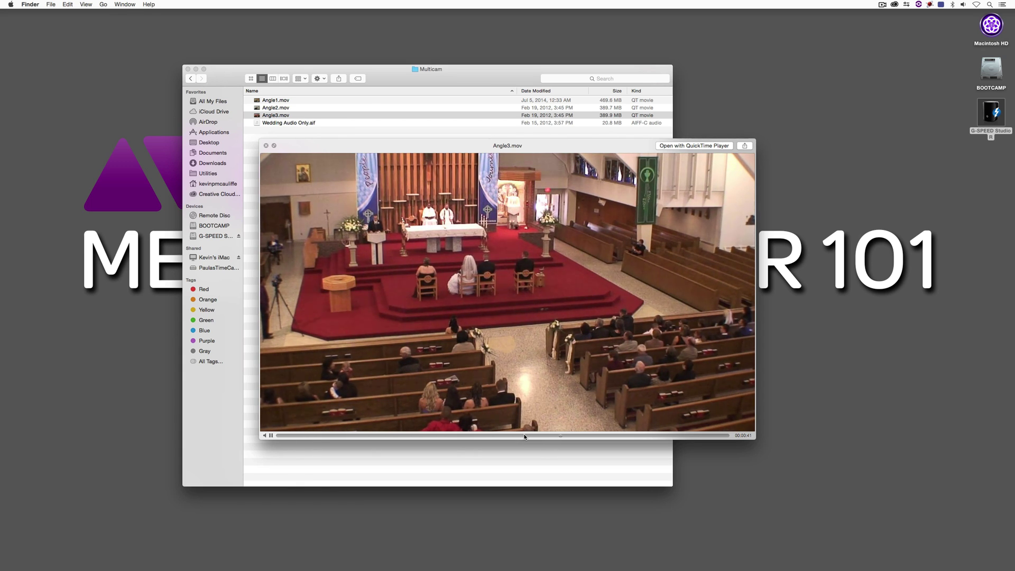
pyautogui.press('space')
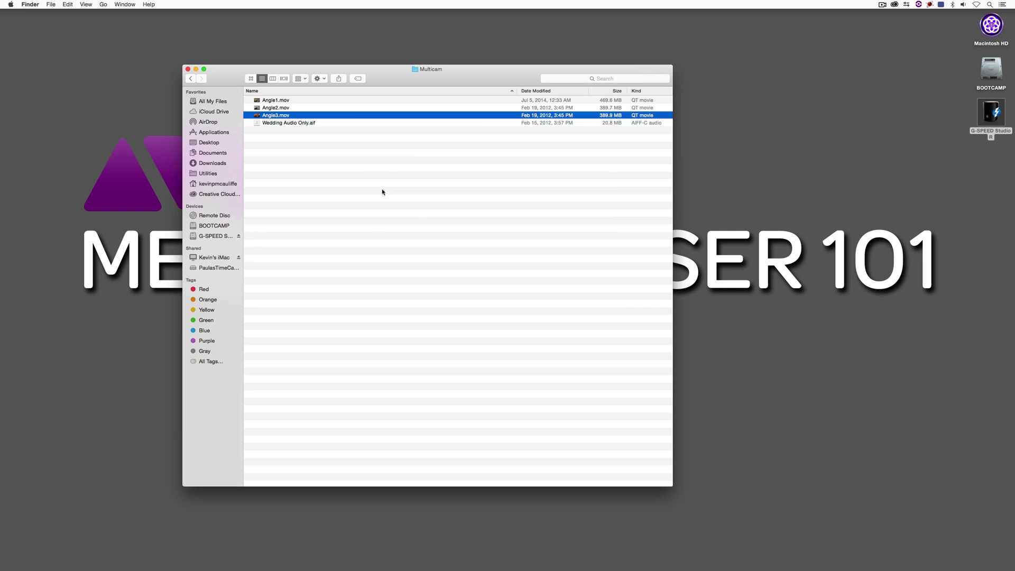
# - Preview the separate audio recording, Wedding Audio Only.aif, and close the preview
pyautogui.click(291, 124)
pyautogui.press('space')
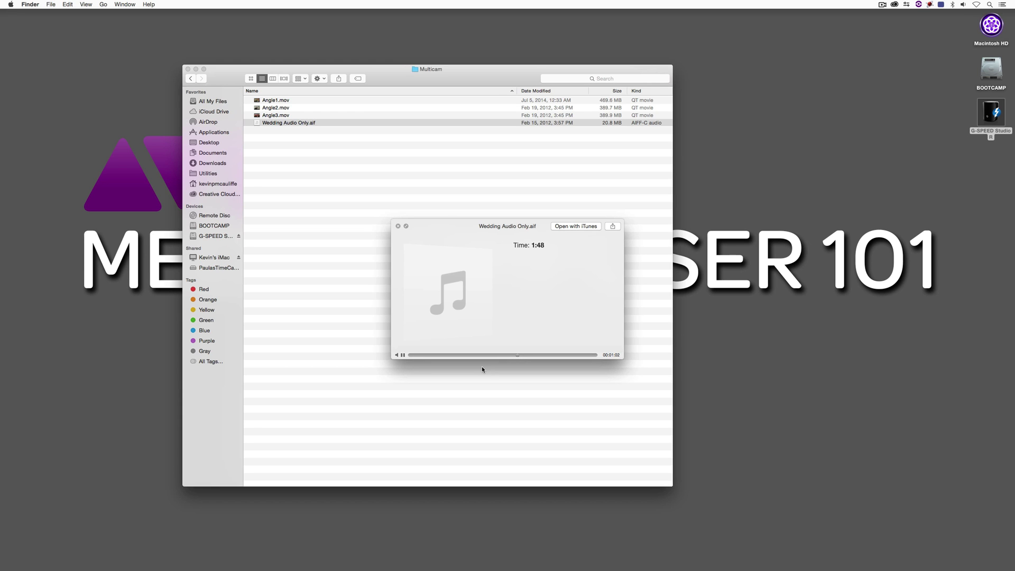
pyautogui.press('space')
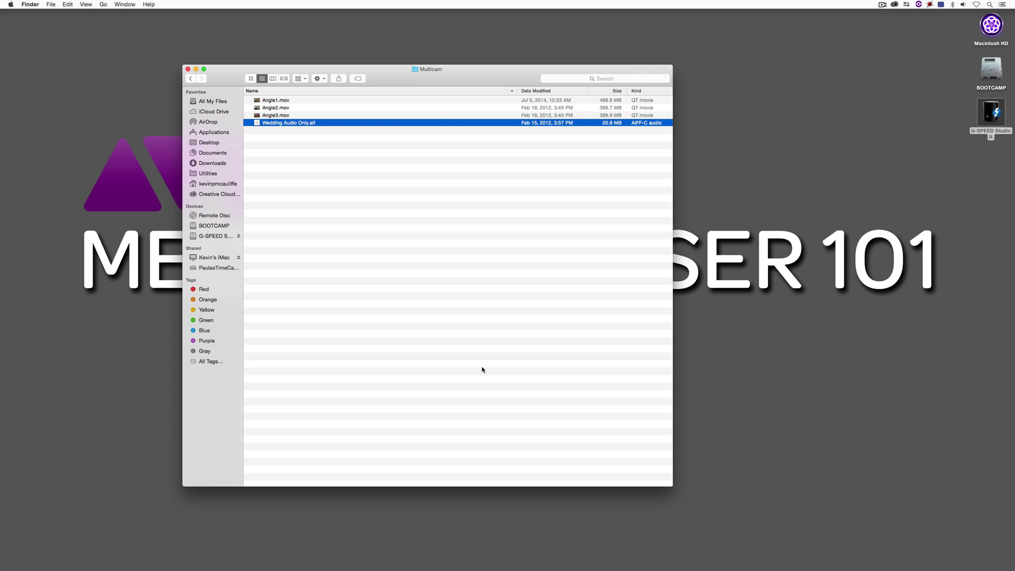
# - Minimize the Multicam folder window and switch to Avid Media Composer
pyautogui.click(430, 300)
pyautogui.click(195, 69)
pyautogui.press('super+Tab')
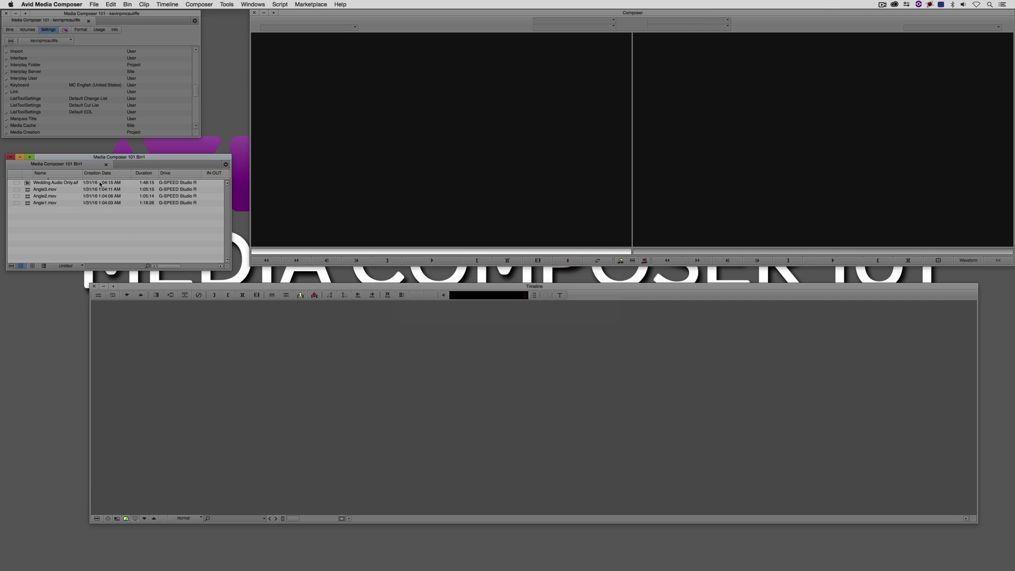
# - Load Angle1.mov from the bin into the source monitor and play it from around the 32-second mark
pyautogui.doubleClick(29, 205)
pyautogui.press('space')
pyautogui.click(405, 252)
pyautogui.press('space')
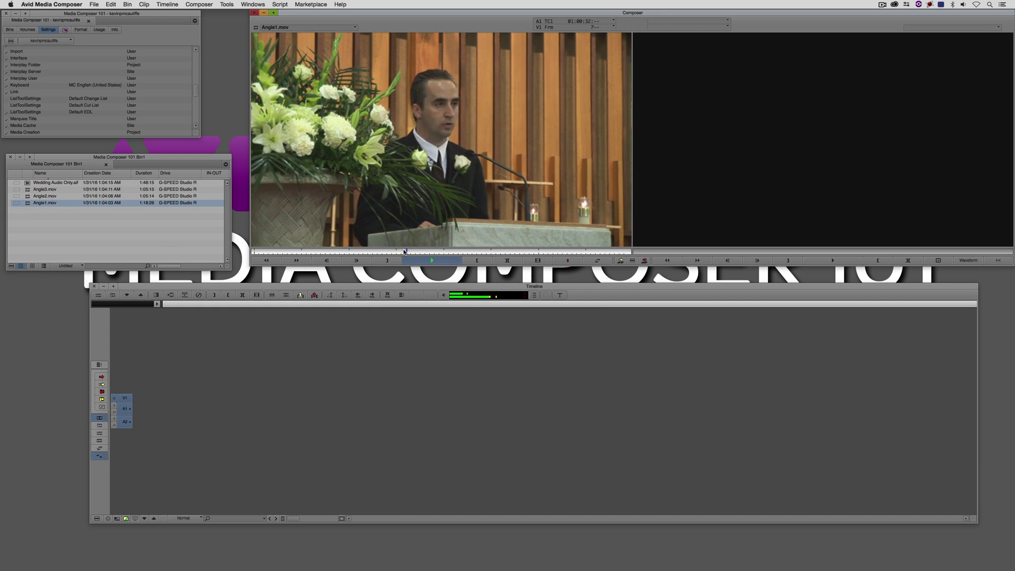
# - Switch the bin to the Clips view and move the Angle1.mov source playhead to 01:00:11:04
pyautogui.click(100, 240)
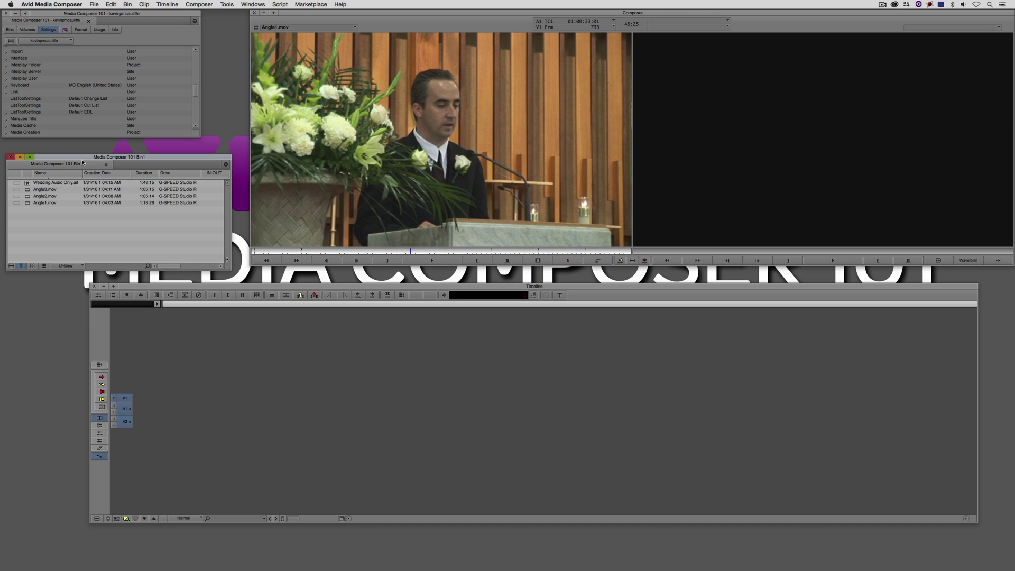
pyautogui.click(66, 265)
pyautogui.click(103, 233)
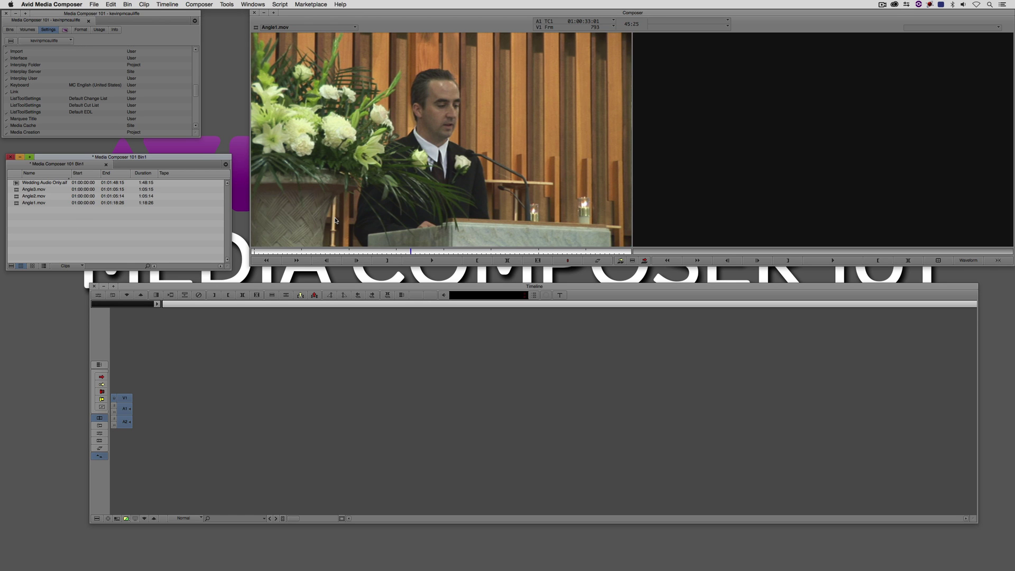
pyautogui.moveTo(338, 252); pyautogui.dragTo(307, 254)
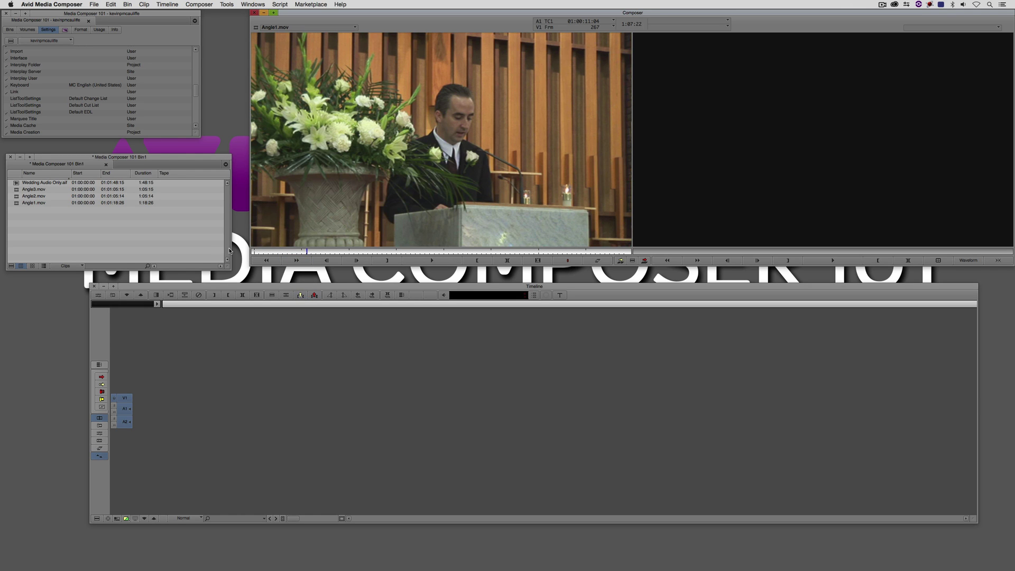
# - Group the three angle clips and Wedding Audio Only.aif, syncing them using Waveform Analysis
pyautogui.moveTo(176, 237); pyautogui.dragTo(30, 185)
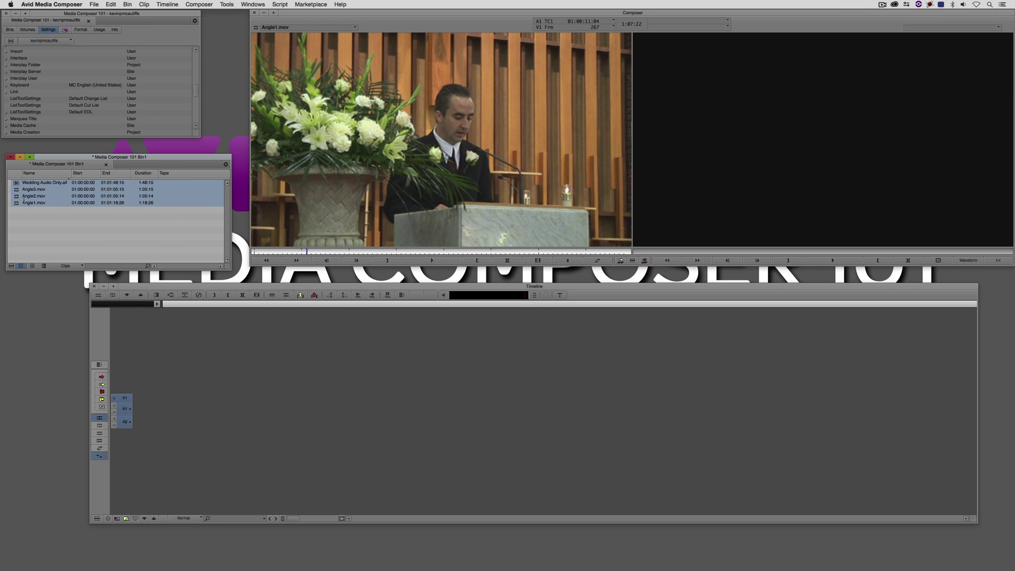
pyautogui.click(143, 4)
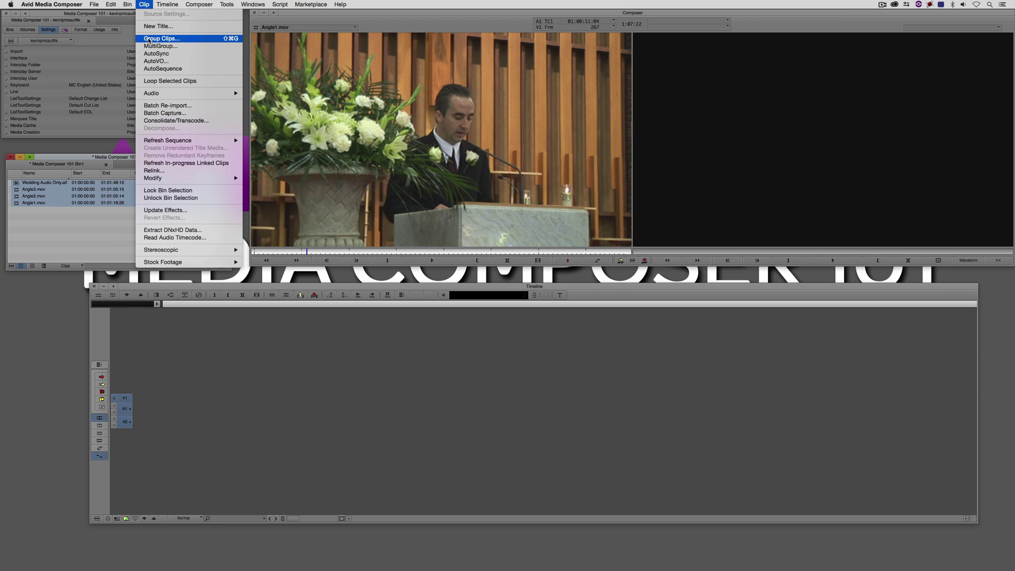
pyautogui.rightClick(19, 190)
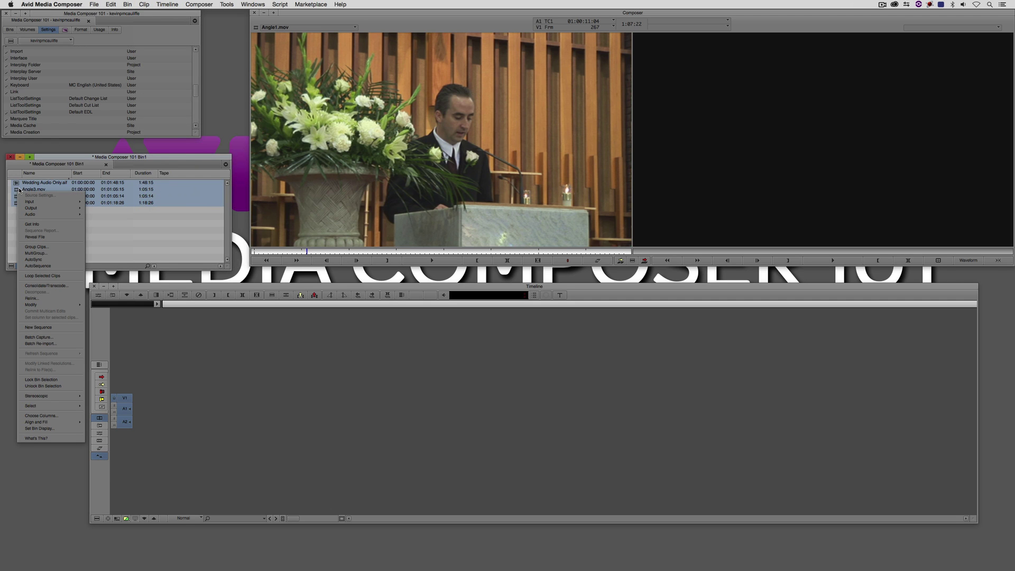
pyautogui.click(58, 246)
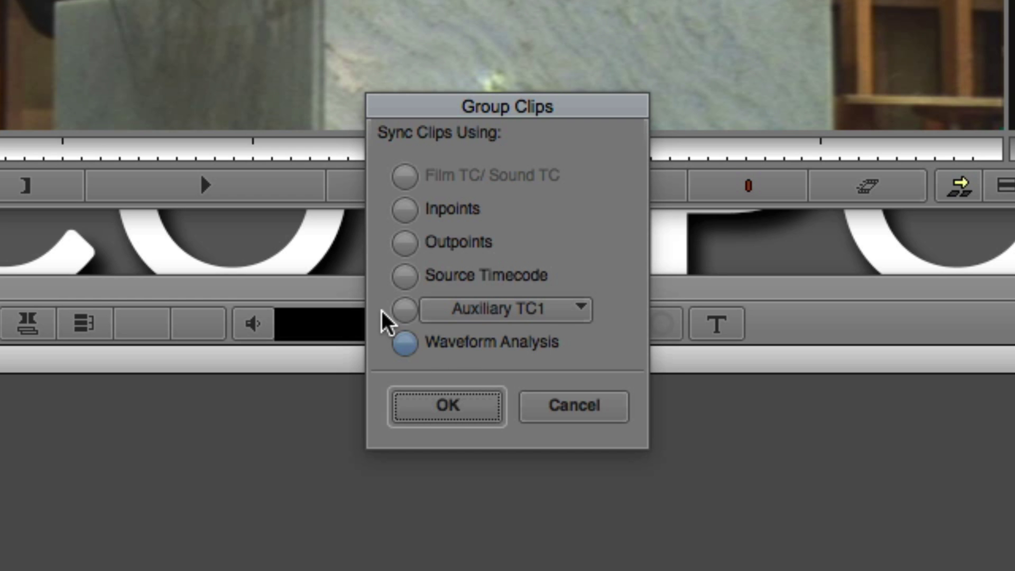
pyautogui.click(439, 404)
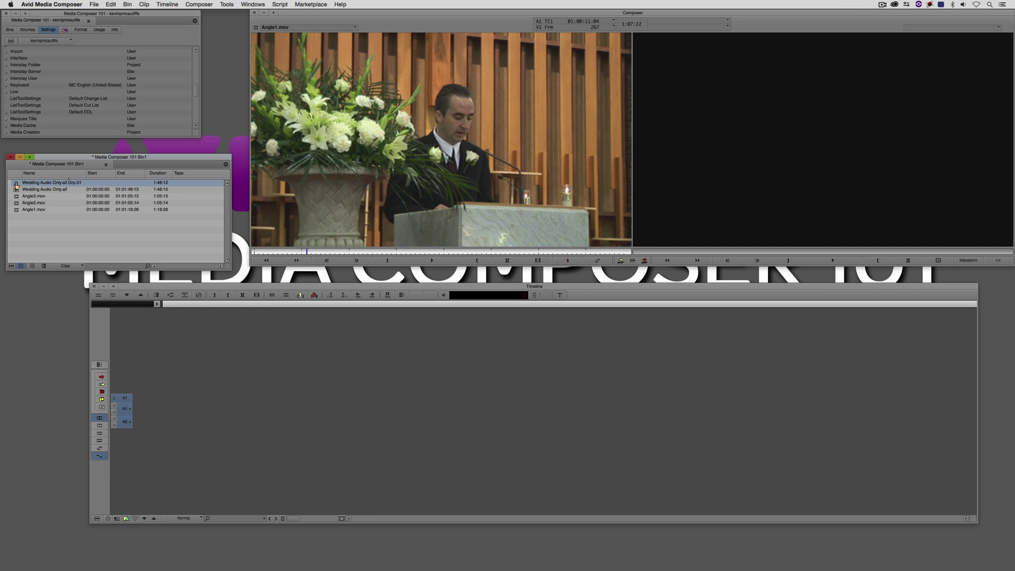
# - Edit the grouped clip into the timeline as a new sequence and park the playhead at 01:00:13:19, where the Angle3 footage begins
pyautogui.moveTo(16, 185); pyautogui.dragTo(223, 402)
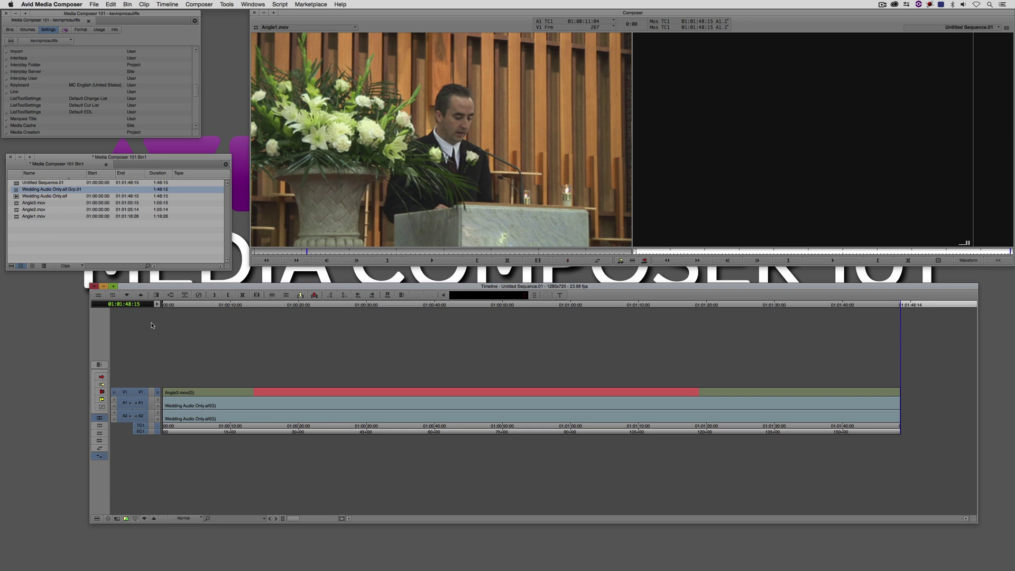
pyautogui.keyDown('ctrl'); pyautogui.keyDown('shift'); pyautogui.click(220, 390); pyautogui.keyUp('shift'); pyautogui.keyUp('ctrl')
pyautogui.click(238, 357)
pyautogui.click(230, 402)
pyautogui.click(236, 402)
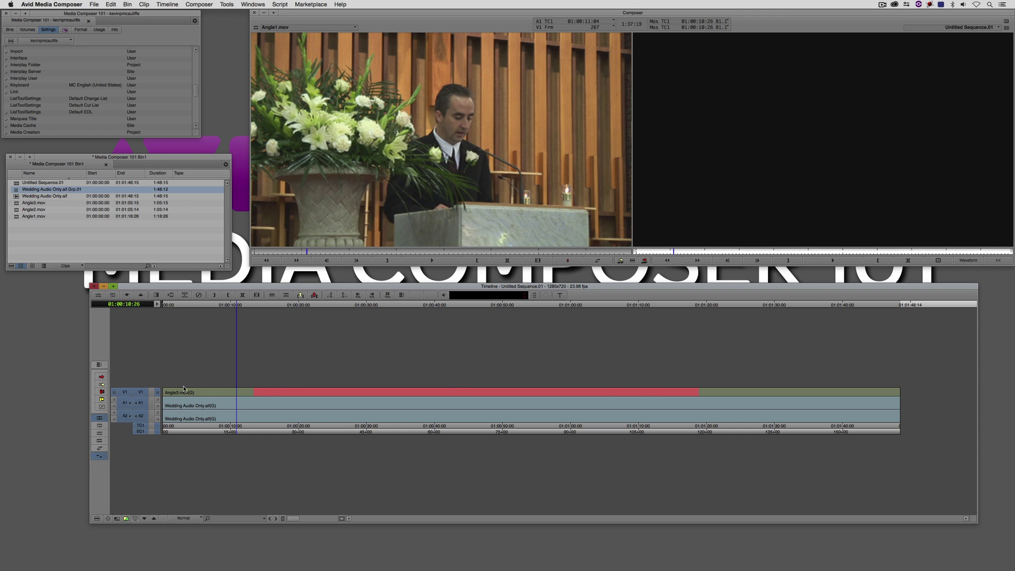
pyautogui.moveTo(247, 397); pyautogui.dragTo(256, 394)
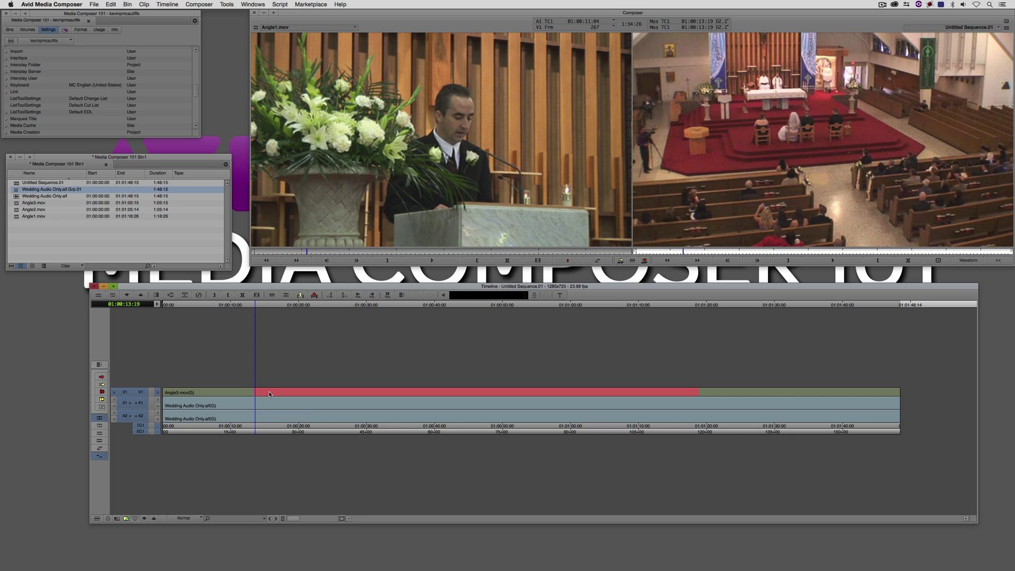
# - Switch the group clip on V1 to Angle2.mov, then Angle1.mov, and return it to Angle3.mov to compare their coverage
pyautogui.rightClick(273, 394)
pyautogui.click(291, 403)
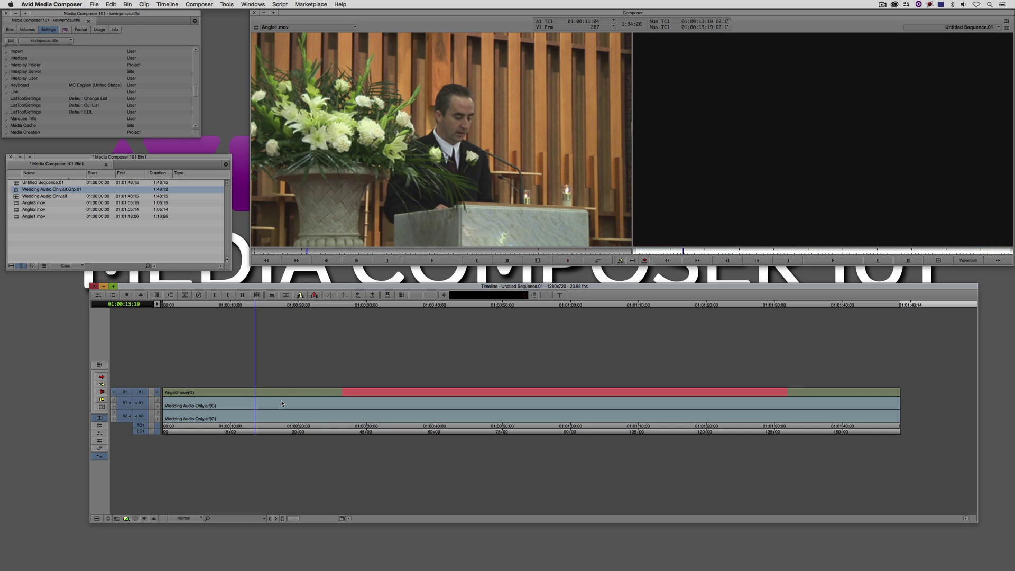
pyautogui.moveTo(335, 393); pyautogui.dragTo(267, 395)
pyautogui.rightClick(344, 393)
pyautogui.click(364, 411)
pyautogui.click(303, 396)
pyautogui.rightClick(271, 394)
pyautogui.click(280, 398)
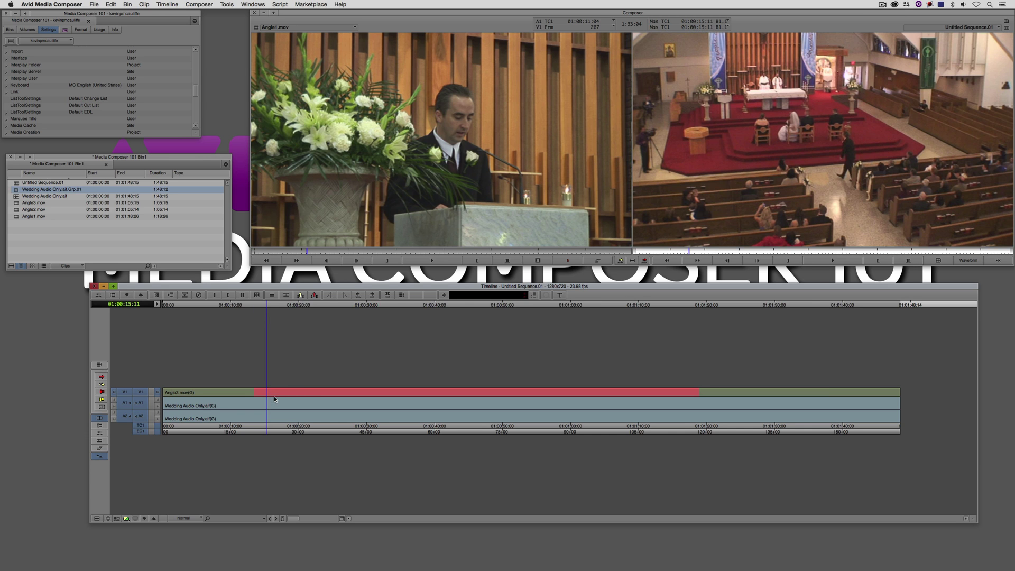
# - Mark the section from the sequence start to 01:00:13:11, before the Angle3 footage begins, and extract it from all tracks
pyautogui.click(262, 394)
pyautogui.moveTo(263, 394); pyautogui.dragTo(255, 395)
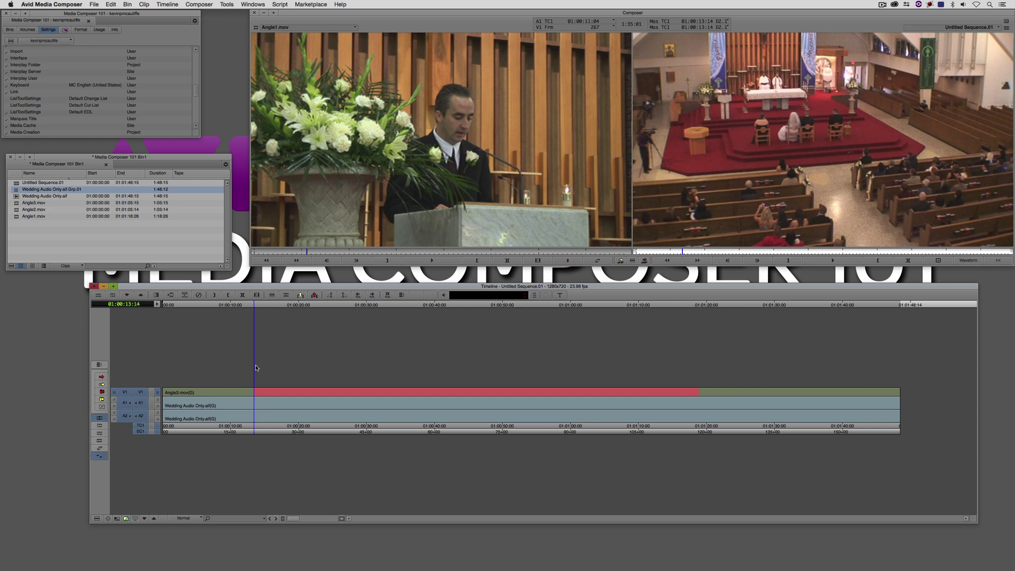
pyautogui.press('Left')
pyautogui.press('Left')
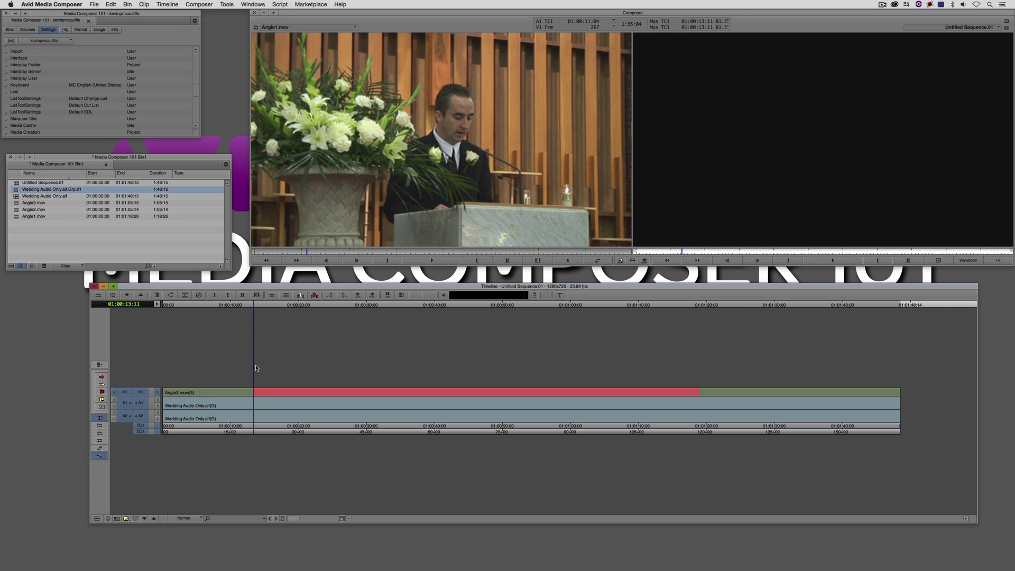
pyautogui.moveTo(244, 381); pyautogui.dragTo(163, 383)
pyautogui.press('i')
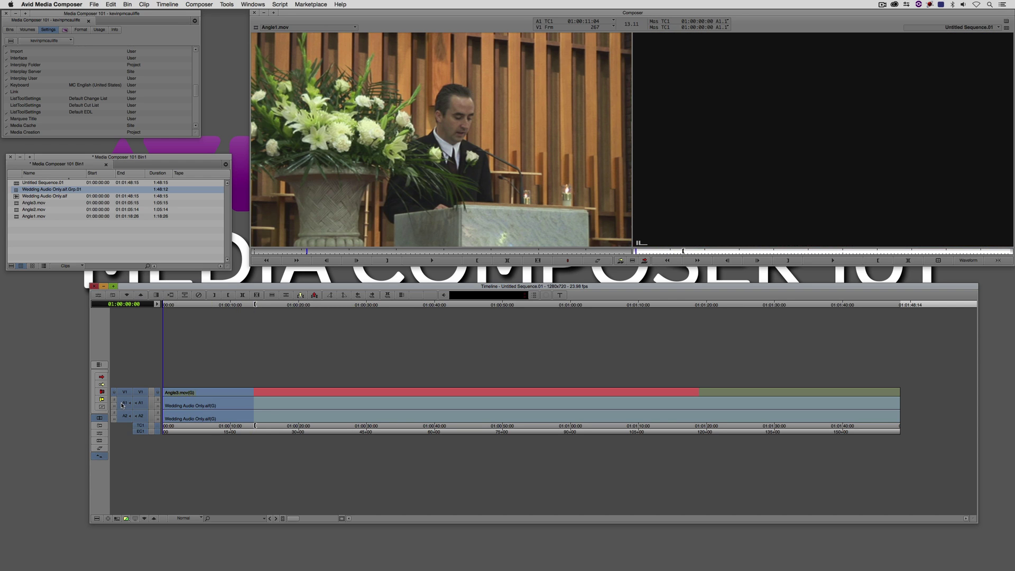
pyautogui.press('x')
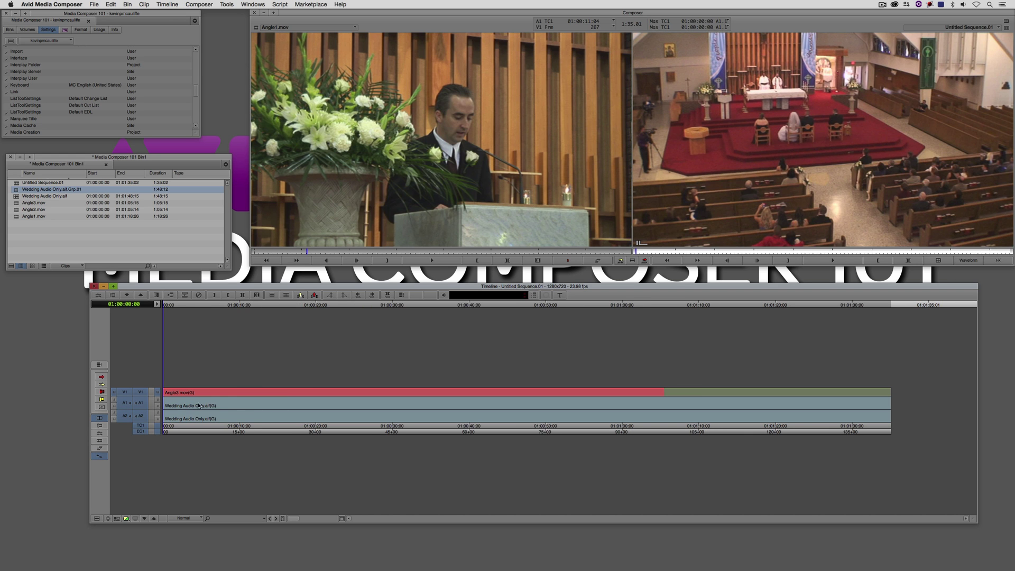
# - Park the playhead at 01:01:05:15, where the Angle3 footage ends, and switch the group clip on V1 to Angle2.mov
pyautogui.click(664, 395)
pyautogui.rightClick(652, 391)
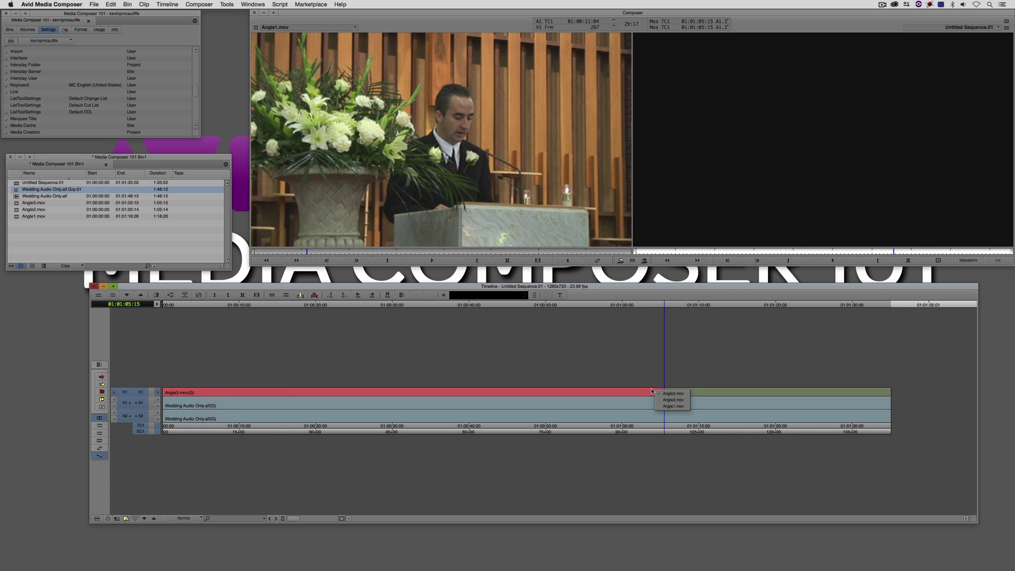
pyautogui.click(661, 400)
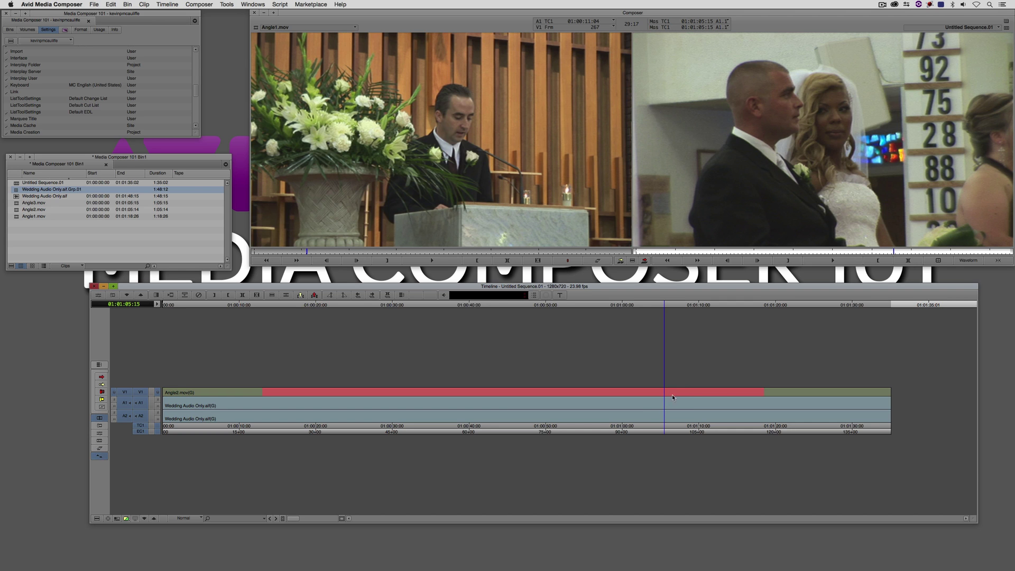
# - Switch the group clip on V1 to Angle1.mov and park the playhead at 01:01:24:08, where that angle's footage ends
pyautogui.click(764, 396)
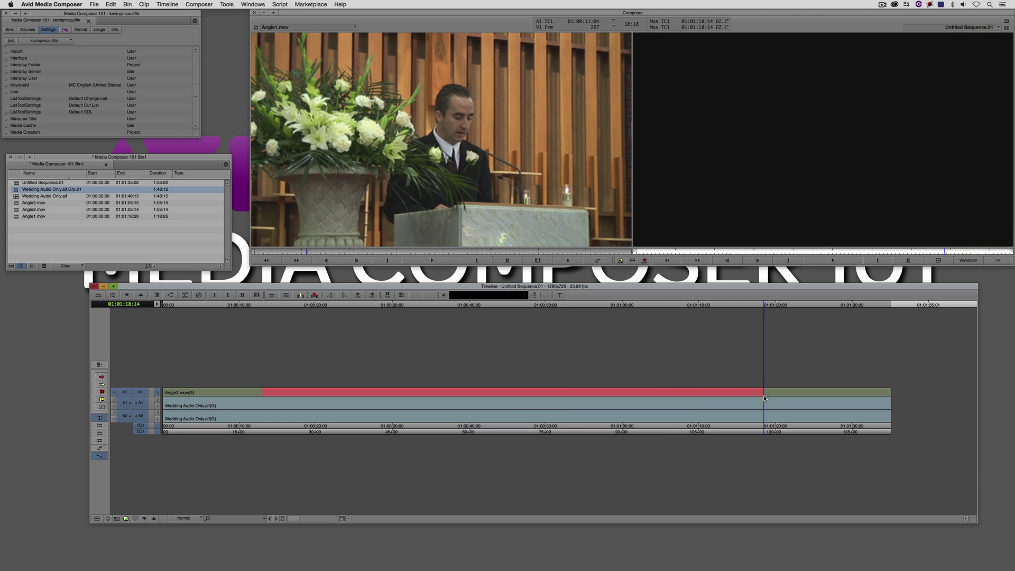
pyautogui.rightClick(764, 397)
pyautogui.click(770, 399)
pyautogui.rightClick(751, 394)
pyautogui.click(762, 405)
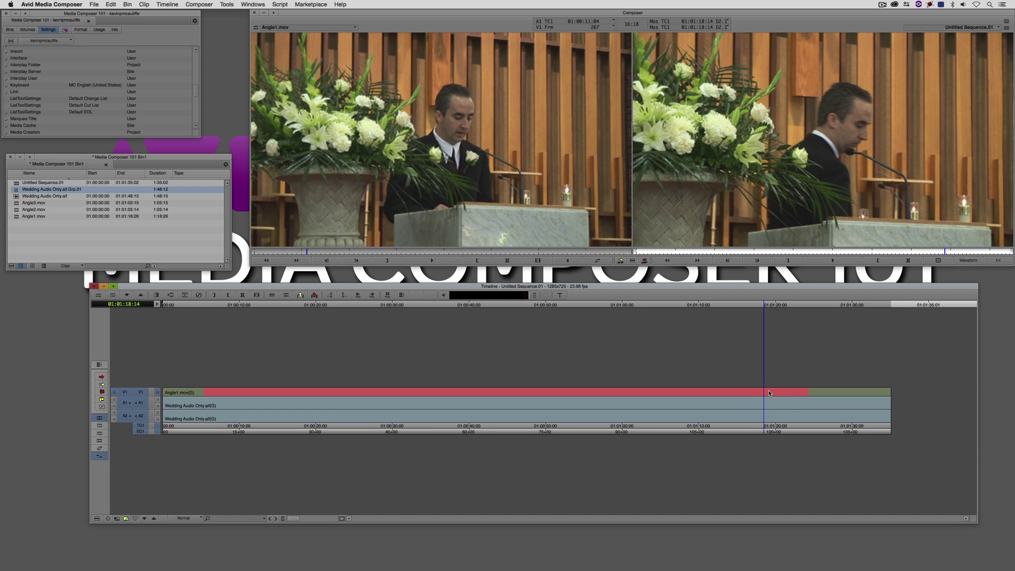
pyautogui.moveTo(765, 394); pyautogui.dragTo(808, 396)
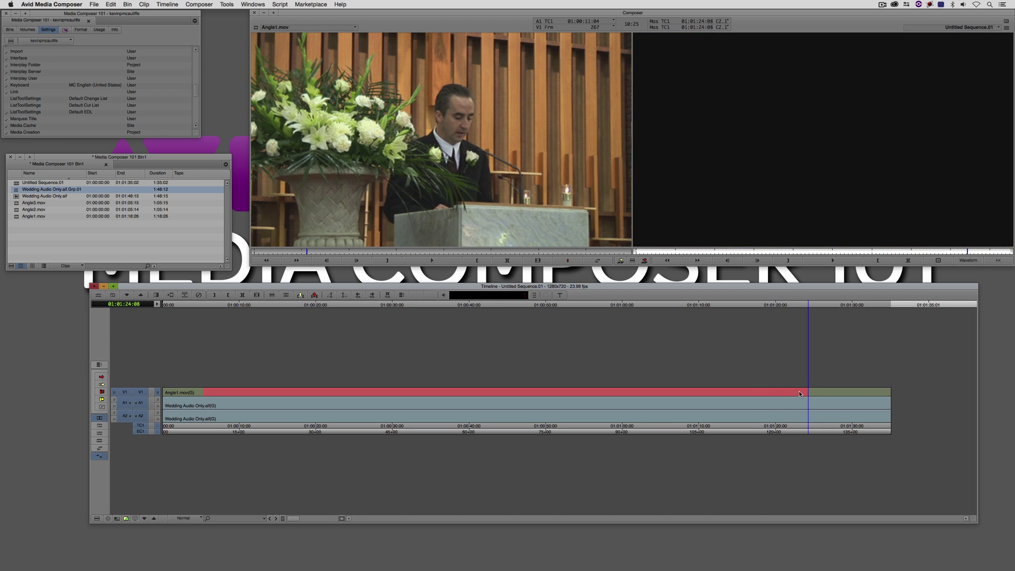
# - Extract the section from 01:01:24:08 to the sequence end on all tracks, and switch the group clip on V1 to Angle3.mov from the start
pyautogui.press('i')
pyautogui.press('End')
pyautogui.press('o')
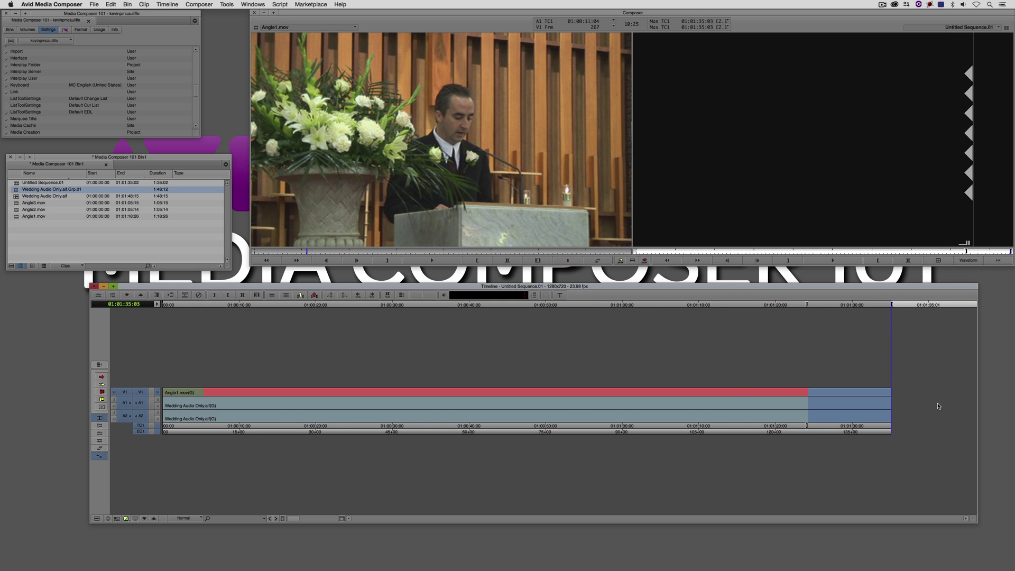
pyautogui.press('x')
pyautogui.moveTo(719, 407); pyautogui.dragTo(131, 393)
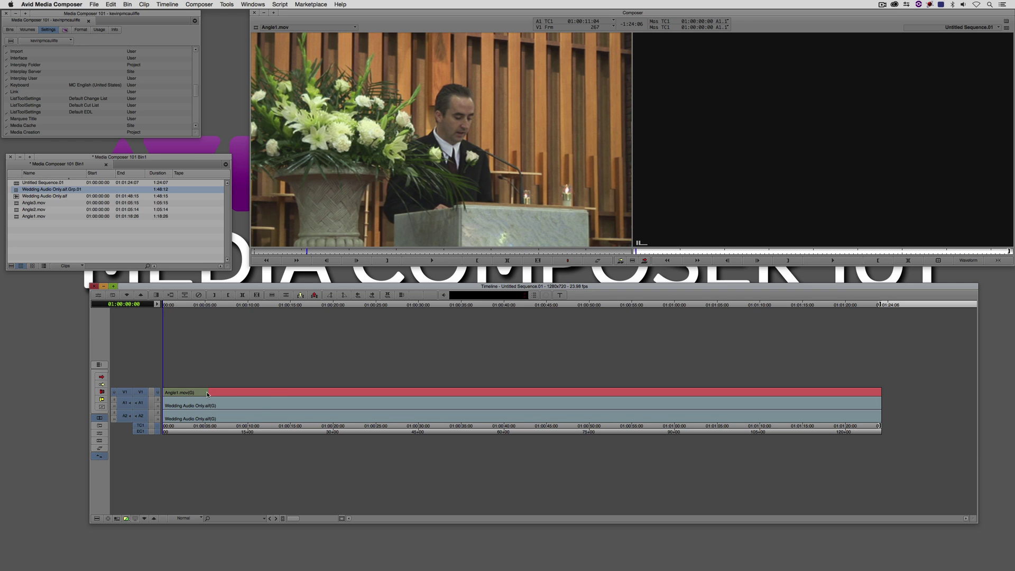
pyautogui.press('Down')
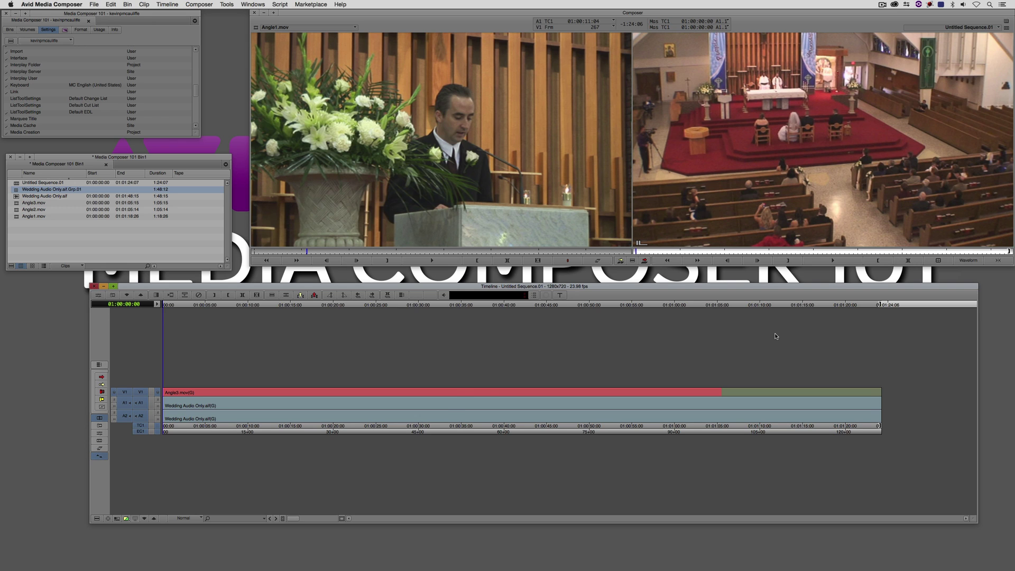
# - Match frame the group clip at 01:00:33:05 into the source monitor and check its Audio Follow Video option
pyautogui.click(446, 398)
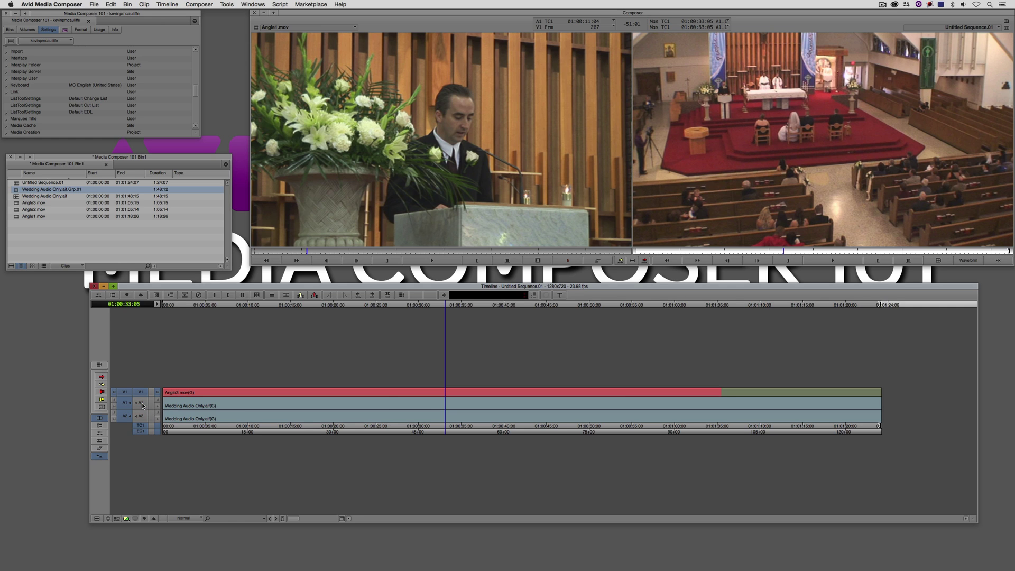
pyautogui.press('F10')
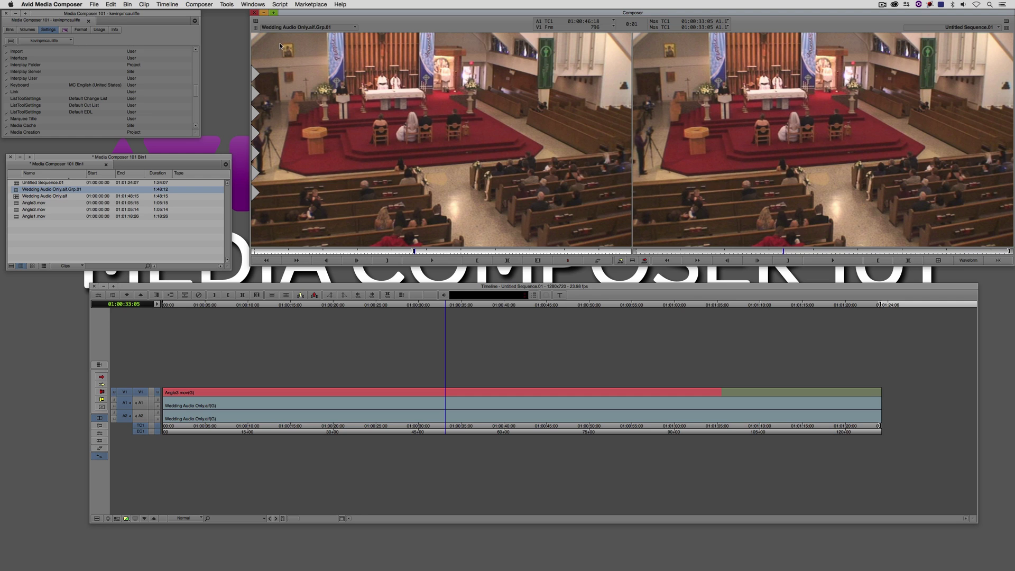
pyautogui.click(256, 22)
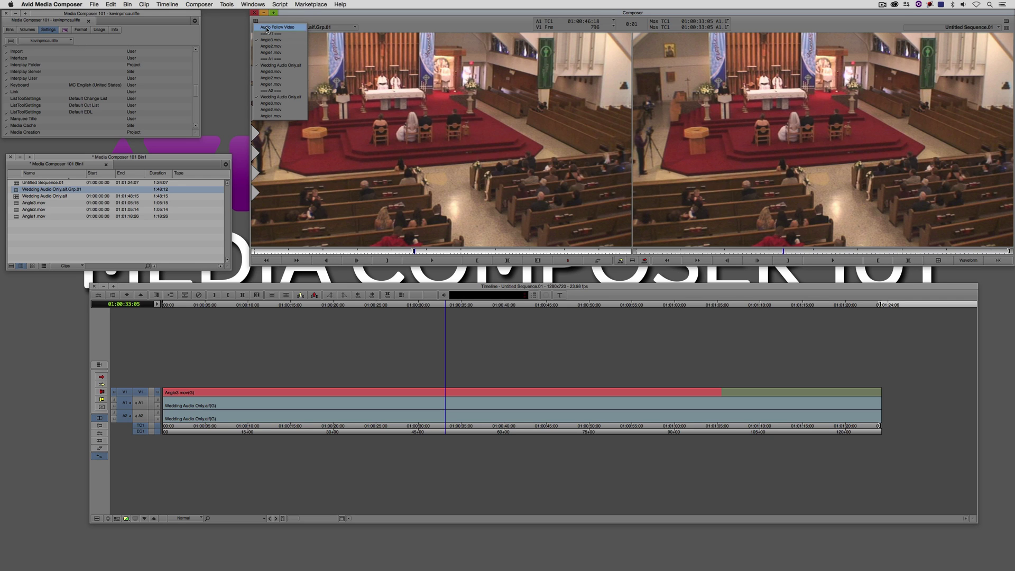
pyautogui.click(262, 26)
pyautogui.click(261, 26)
pyautogui.click(266, 29)
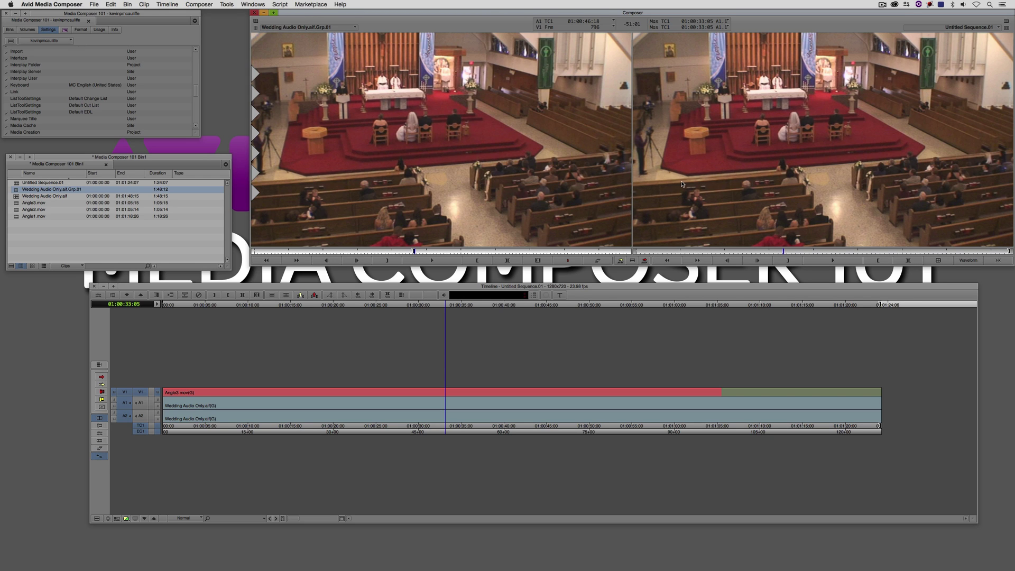
pyautogui.press('Escape')
# - Clear the source monitor and display all of the group clip's angles in multicamera view, with the playhead at 01:00:48:04
pyautogui.click(575, 395)
pyautogui.click(307, 27)
pyautogui.click(291, 40)
pyautogui.click(701, 158)
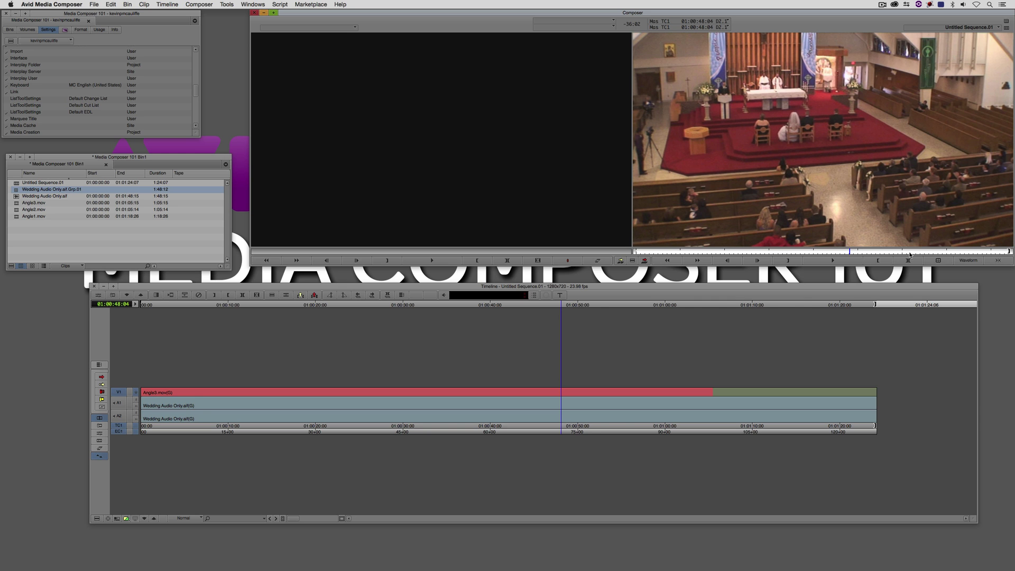
pyautogui.click(940, 260)
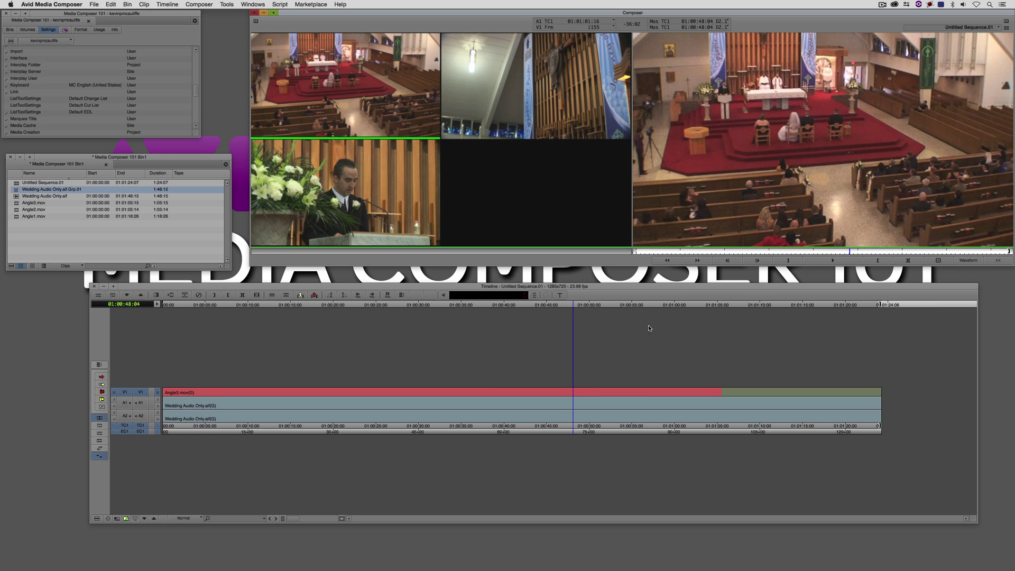
# - Play from the sequence start, cutting live to Angle1 at about 7 s, Angle2 at 15 s, Angle1 at 17 s and Angle3 at 21 s; stop at 01:00:25:23
pyautogui.moveTo(423, 402); pyautogui.dragTo(147, 393)
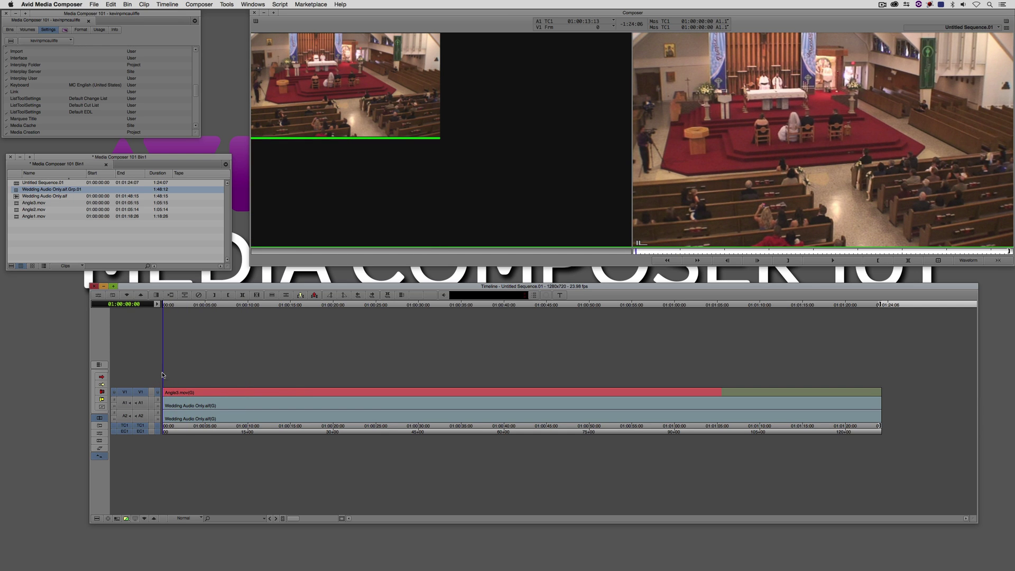
pyautogui.press('space')
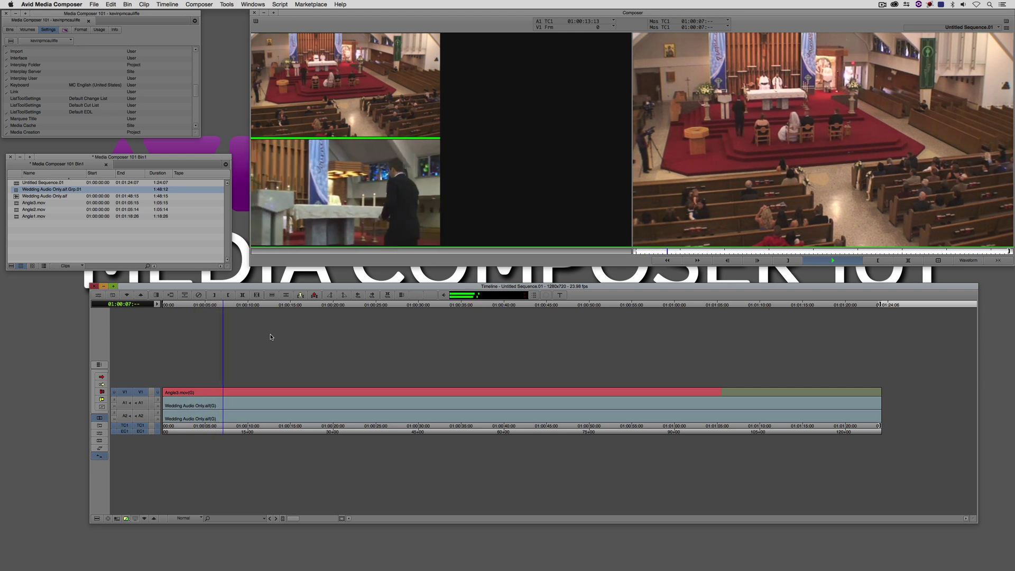
pyautogui.press('F11')
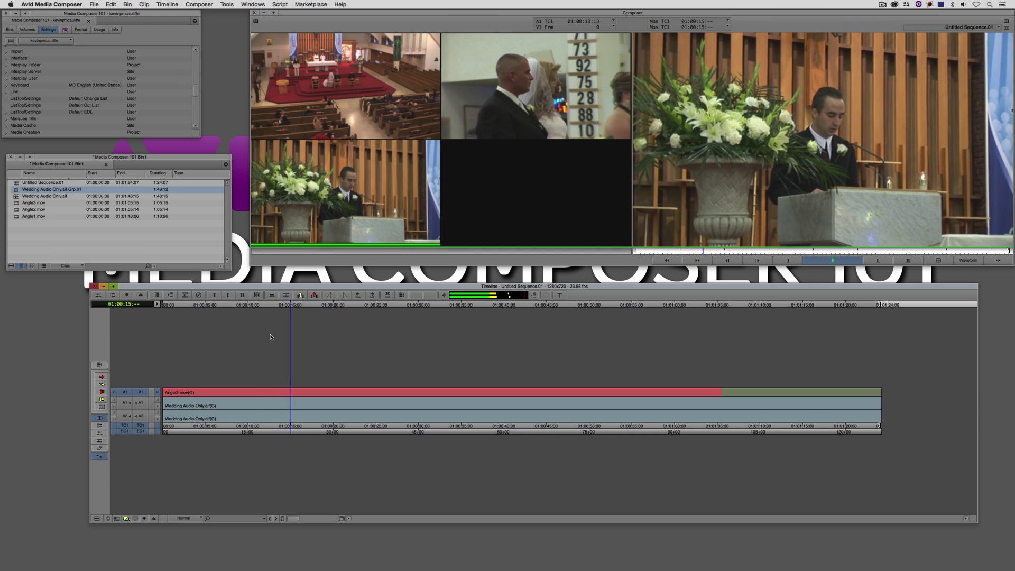
pyautogui.press('F10')
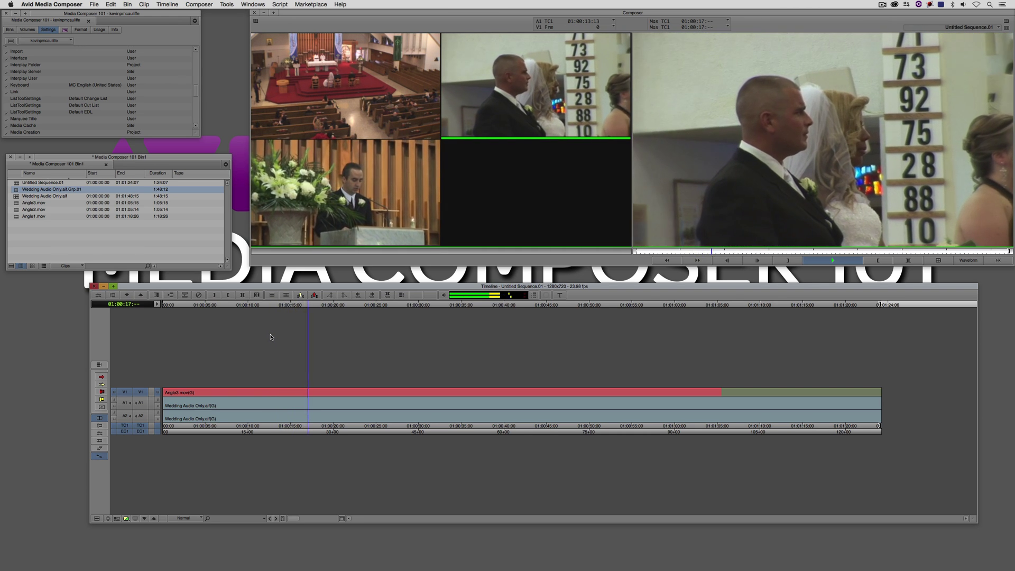
pyautogui.press('F11')
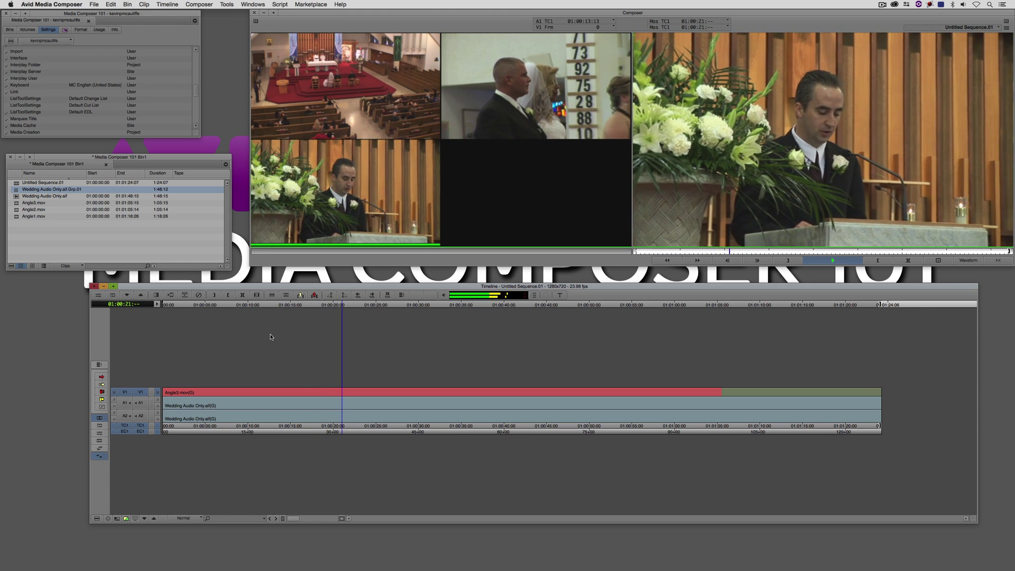
pyautogui.press('F9')
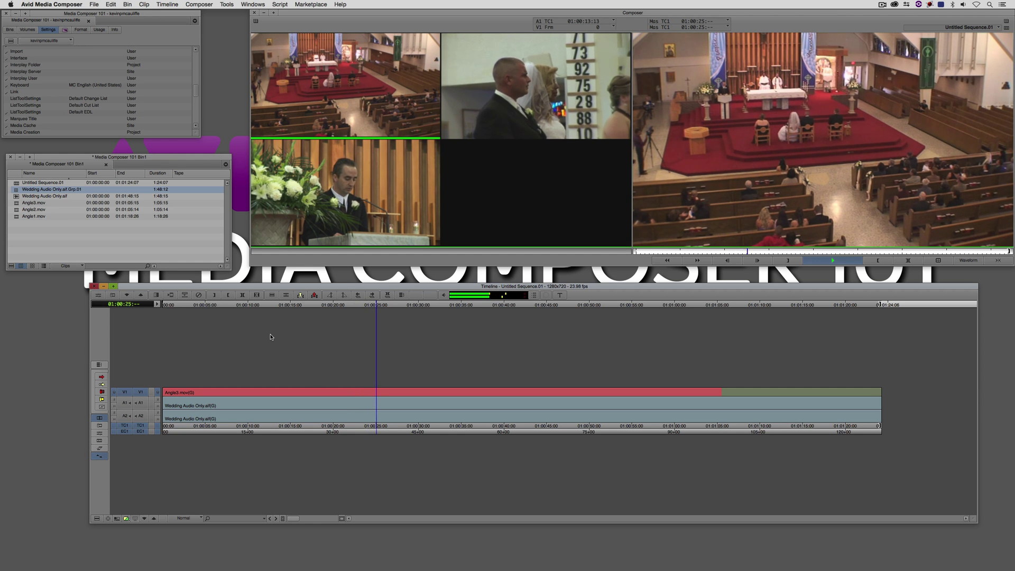
pyautogui.press('space')
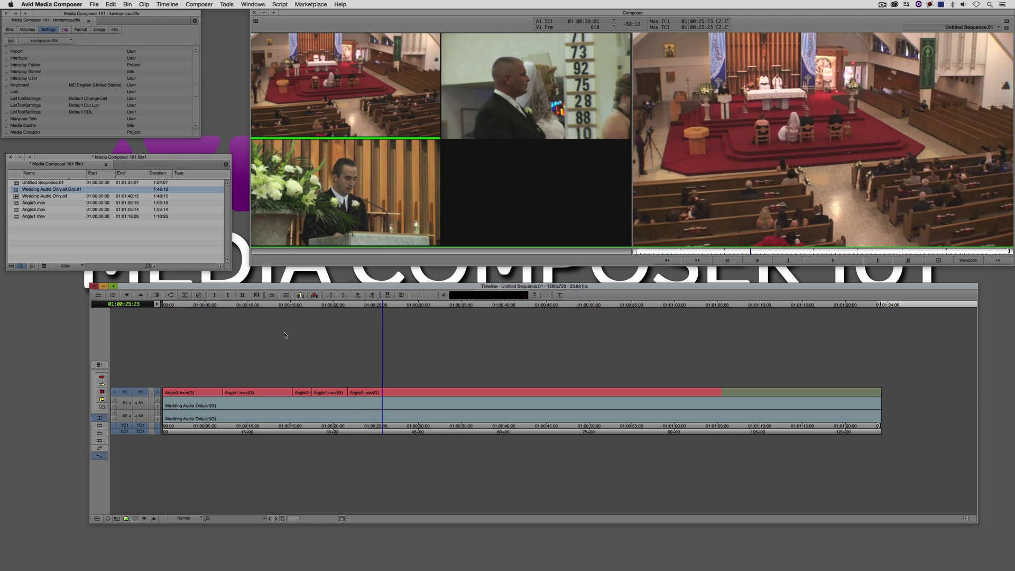
# - Park the playhead at 01:00:22:13 and check the alternate angles available for the last Angle3.mov segment on V1
pyautogui.moveTo(204, 397); pyautogui.dragTo(354, 393)
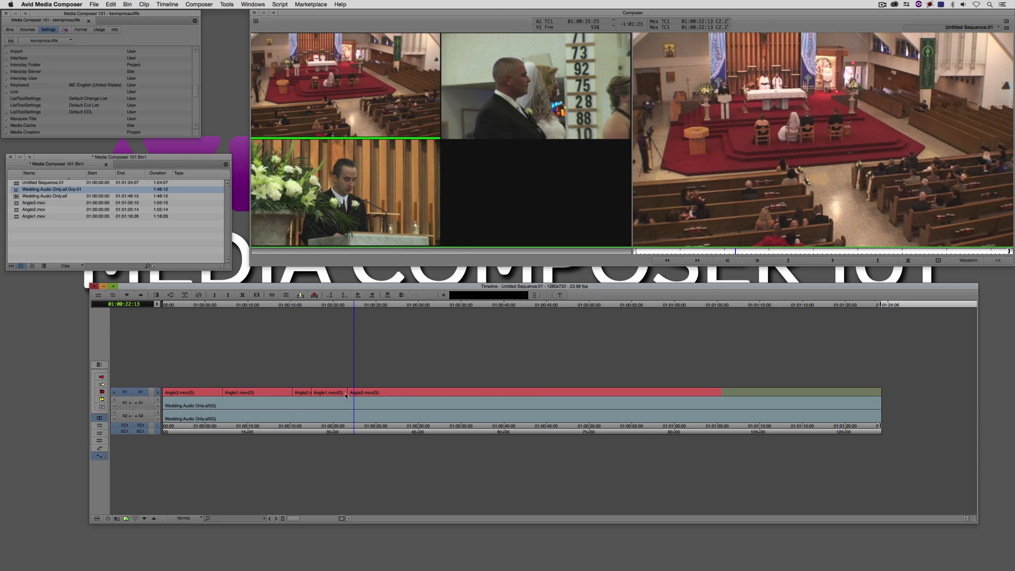
pyautogui.rightClick(367, 392)
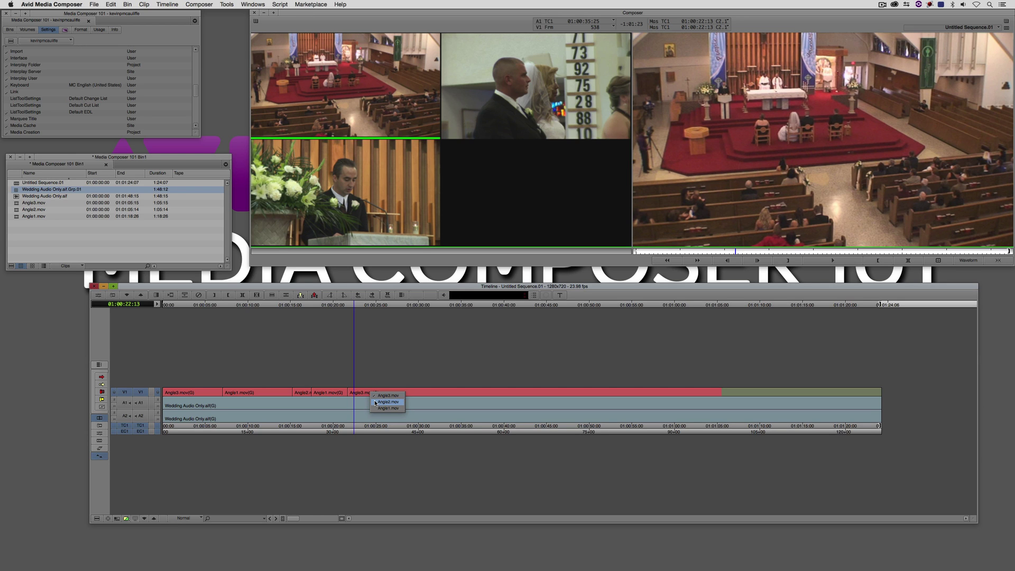
pyautogui.click(377, 354)
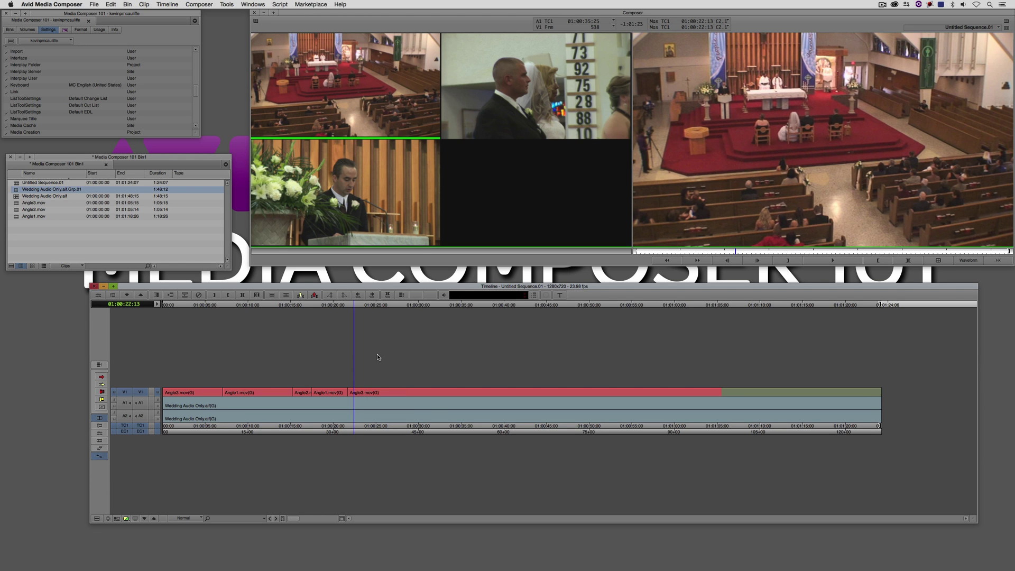
# - Examine the cut at 01:00:21:20 in trim mode, and recheck the last segment's angle choices in multicamera view at 01:00:24:14
pyautogui.click(350, 396)
pyautogui.click(347, 396)
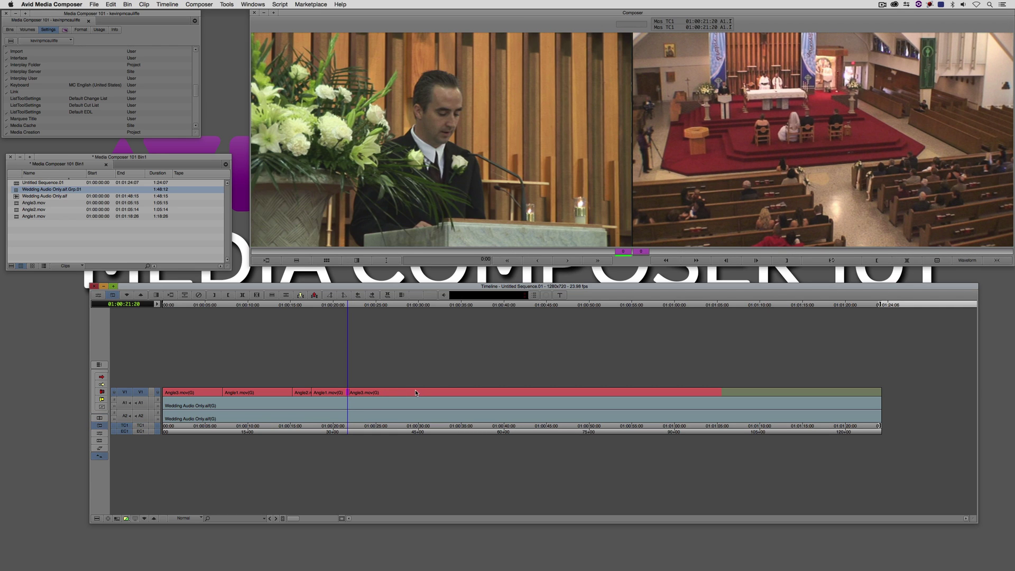
pyautogui.press('shift+super+m')
pyautogui.click(371, 394)
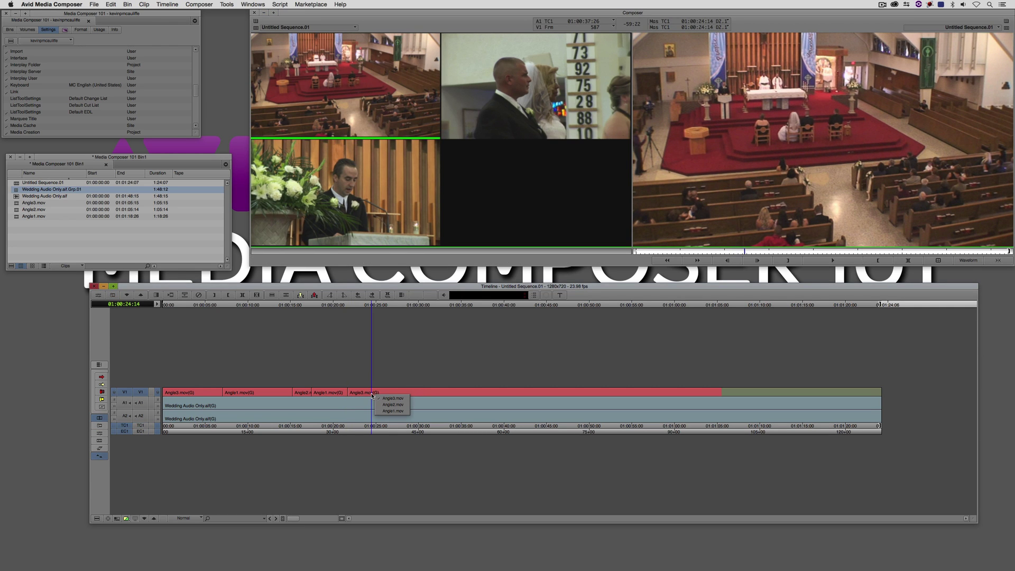
pyautogui.click(564, 302)
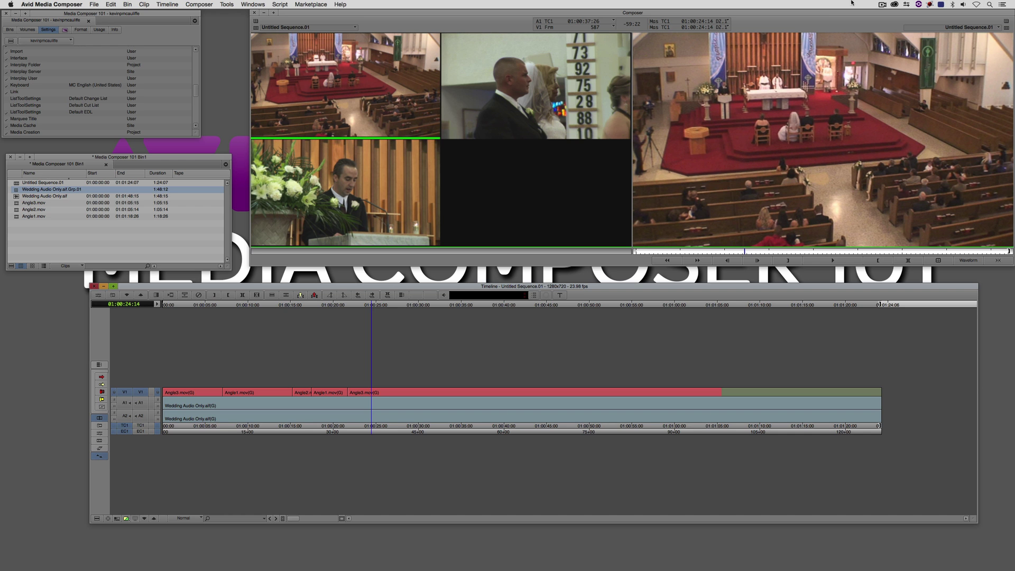
# - Commit the multicam edits of Untitled Sequence.01, accepting a copy without references to alternate takes
pyautogui.rightClick(17, 184)
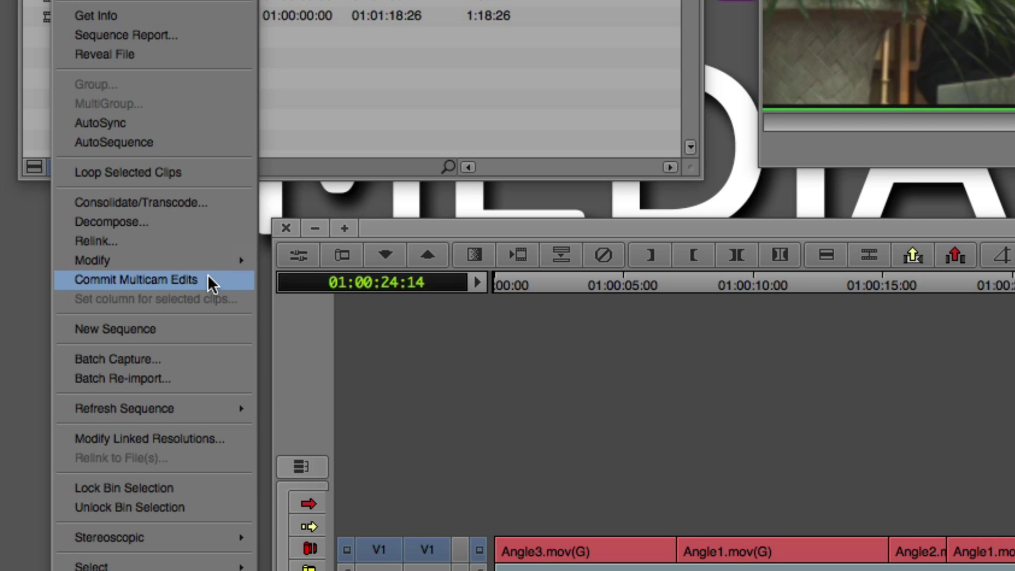
pyautogui.click(208, 275)
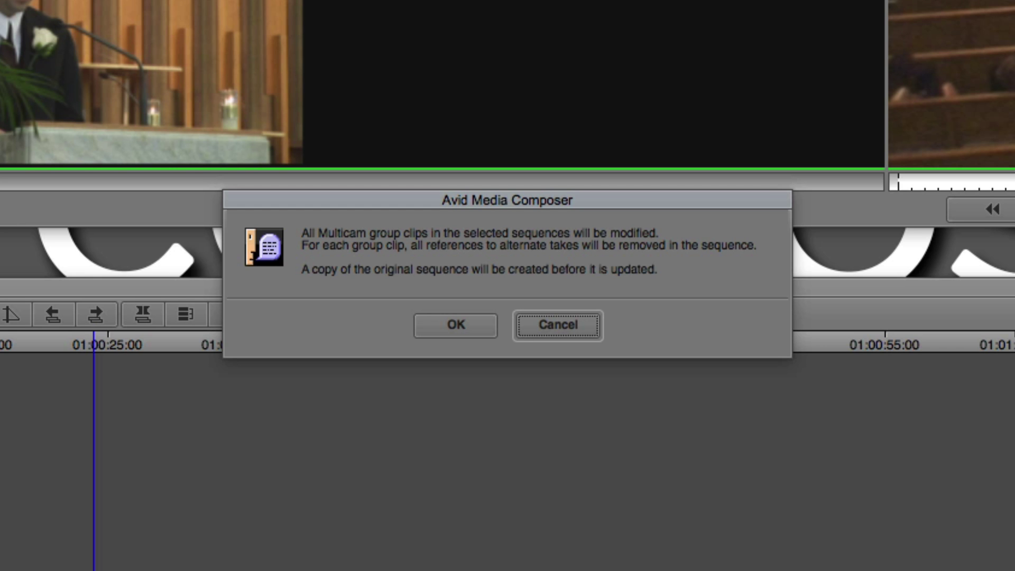
pyautogui.click(450, 326)
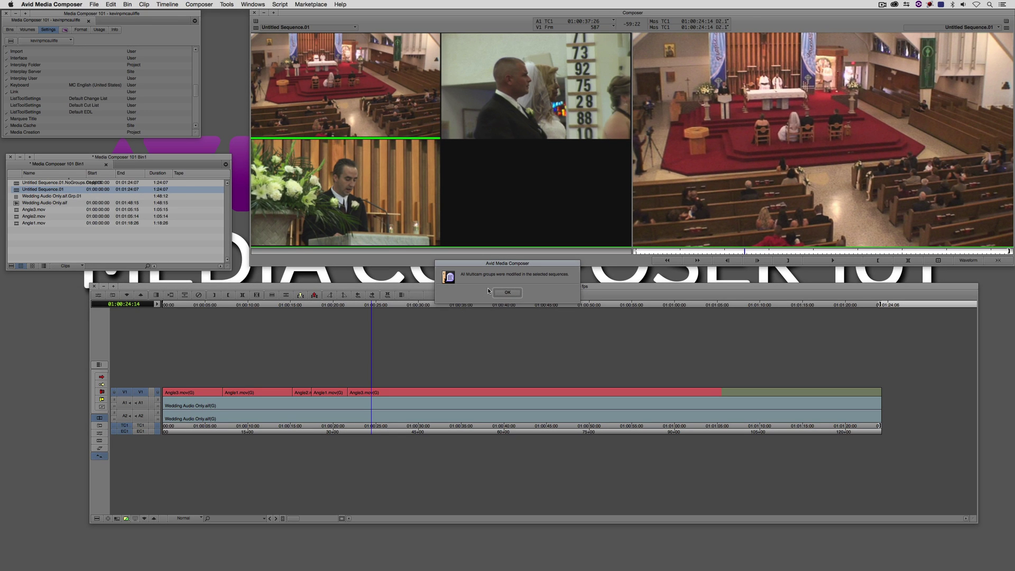
pyautogui.click(506, 293)
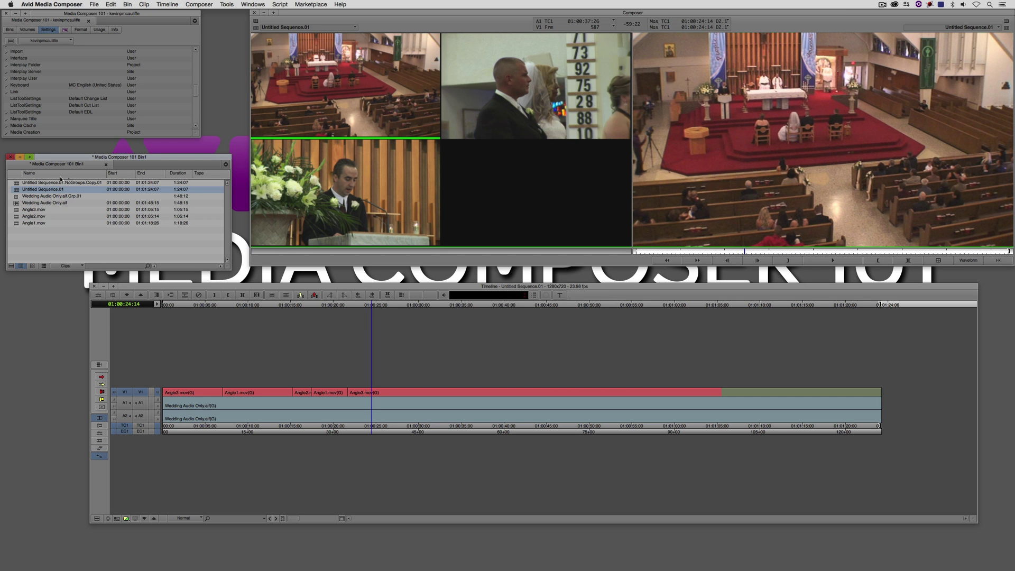
# - Load Untitled Sequence.01.NoGroups.Copy.01 into the record monitor and check the options for its first Angle1.mov segment at 01:00:11:00
pyautogui.moveTo(16, 183); pyautogui.dragTo(711, 176)
pyautogui.click(255, 398)
pyautogui.rightClick(256, 394)
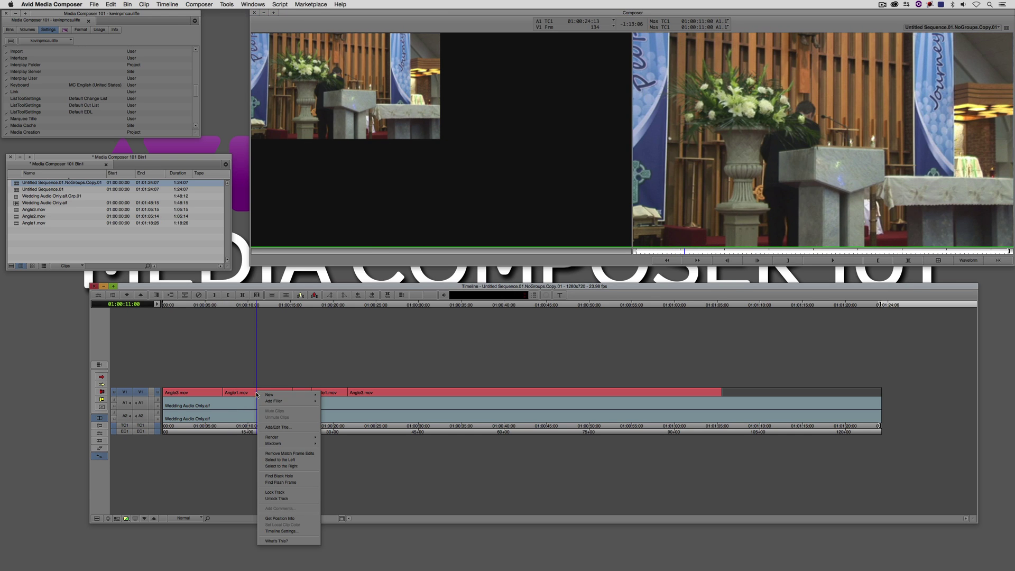
pyautogui.click(131, 250)
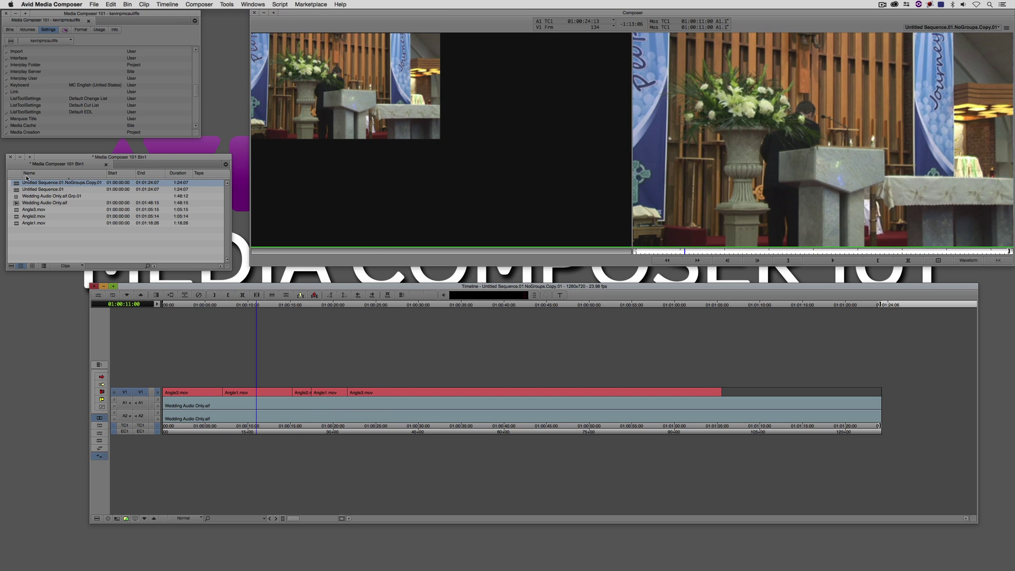
# - Load the original Untitled Sequence.01 into the record monitor and check the angle choices for its Angle2.mov segment
pyautogui.moveTo(17, 190); pyautogui.dragTo(741, 155)
pyautogui.rightClick(303, 394)
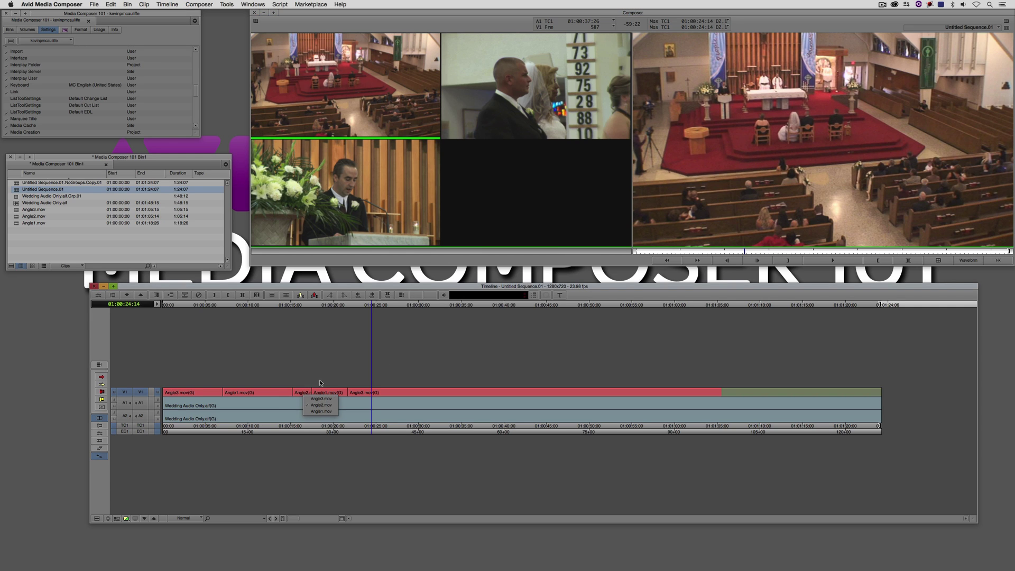
pyautogui.click(380, 356)
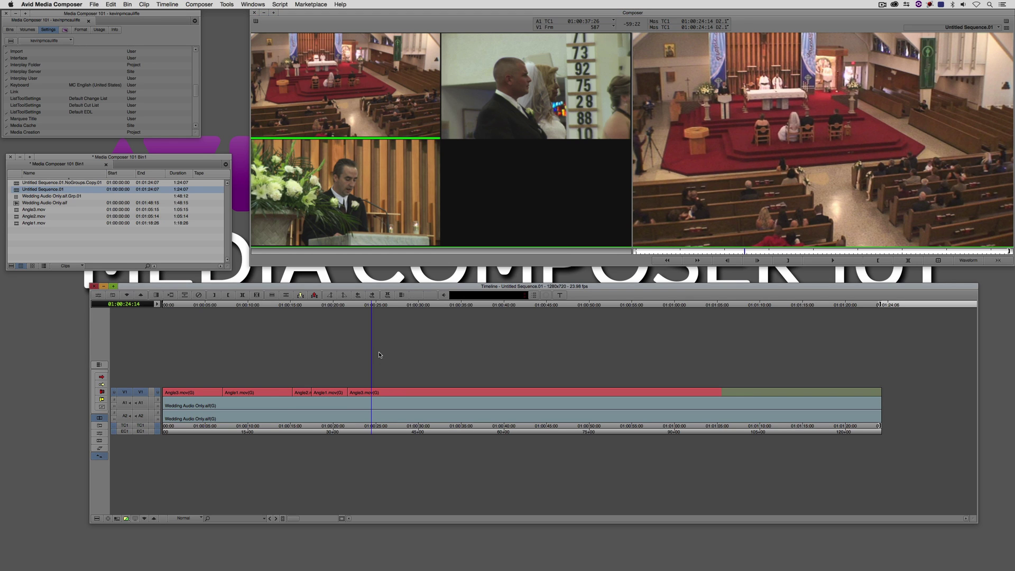